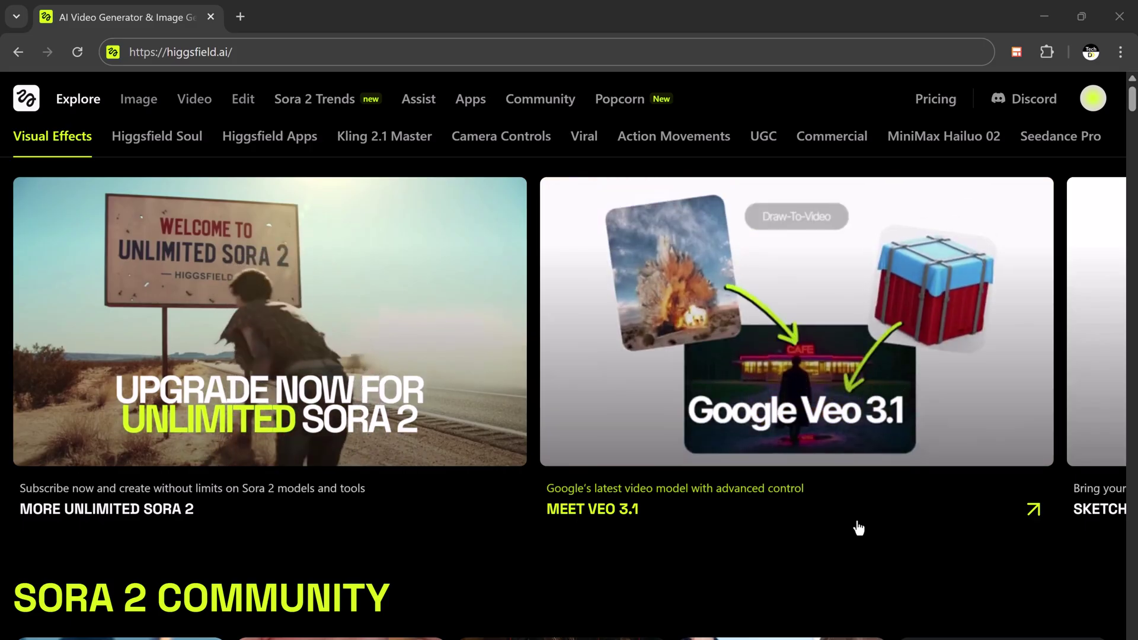
# Scroll down the Higgsfield page and open the Popcorn keyframe generator
pyautogui.scroll(-7, 856, 522)
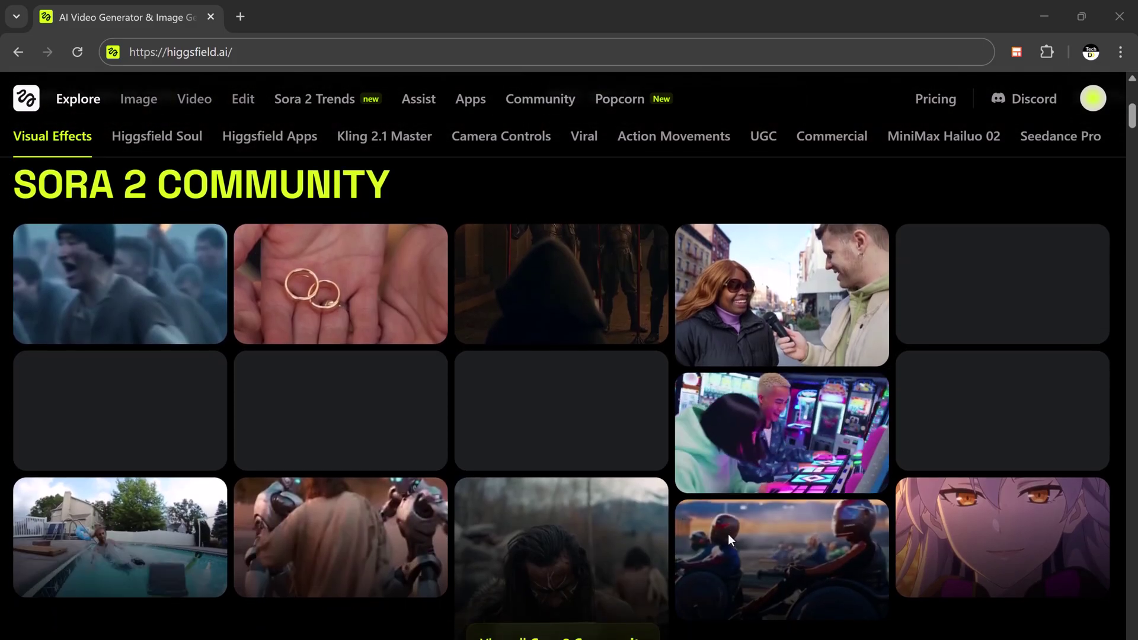
pyautogui.scroll(-10, 728, 534)
pyautogui.scroll(-2, 728, 533)
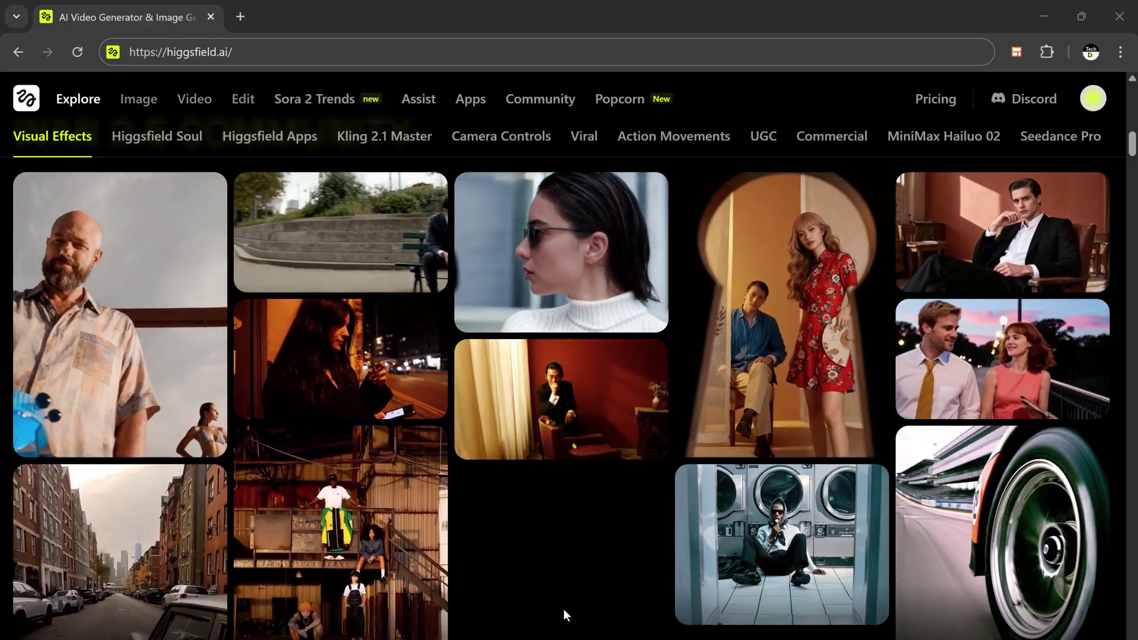
pyautogui.scroll(-15, 563, 609)
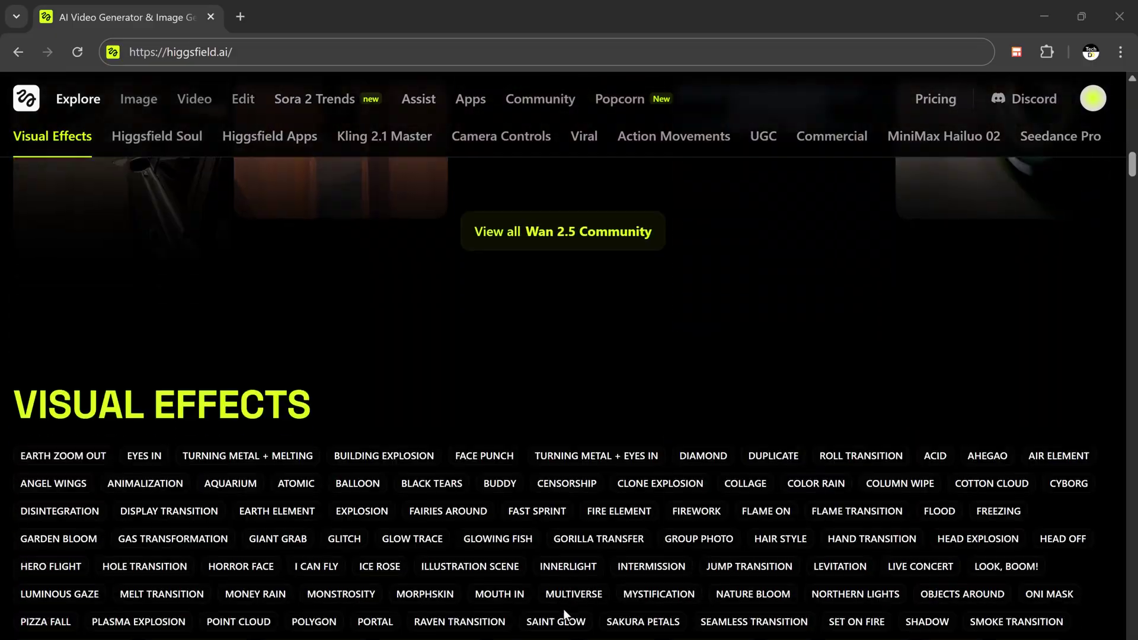
pyautogui.scroll(-2, 563, 609)
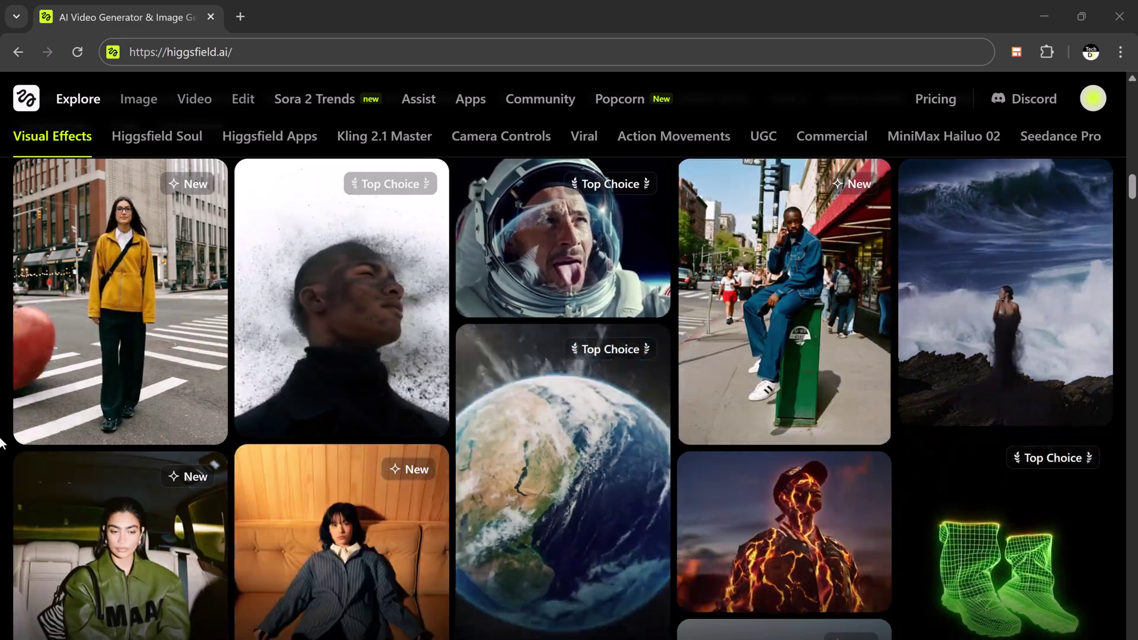
pyautogui.scroll(-15, 2, 442)
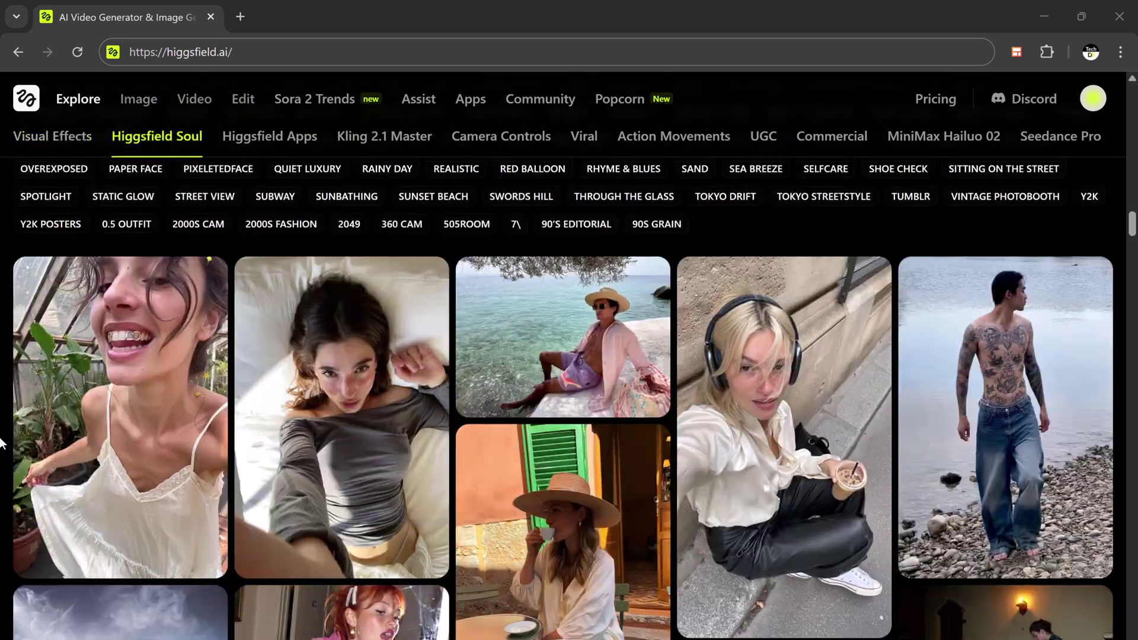
pyautogui.scroll(-15, 2, 443)
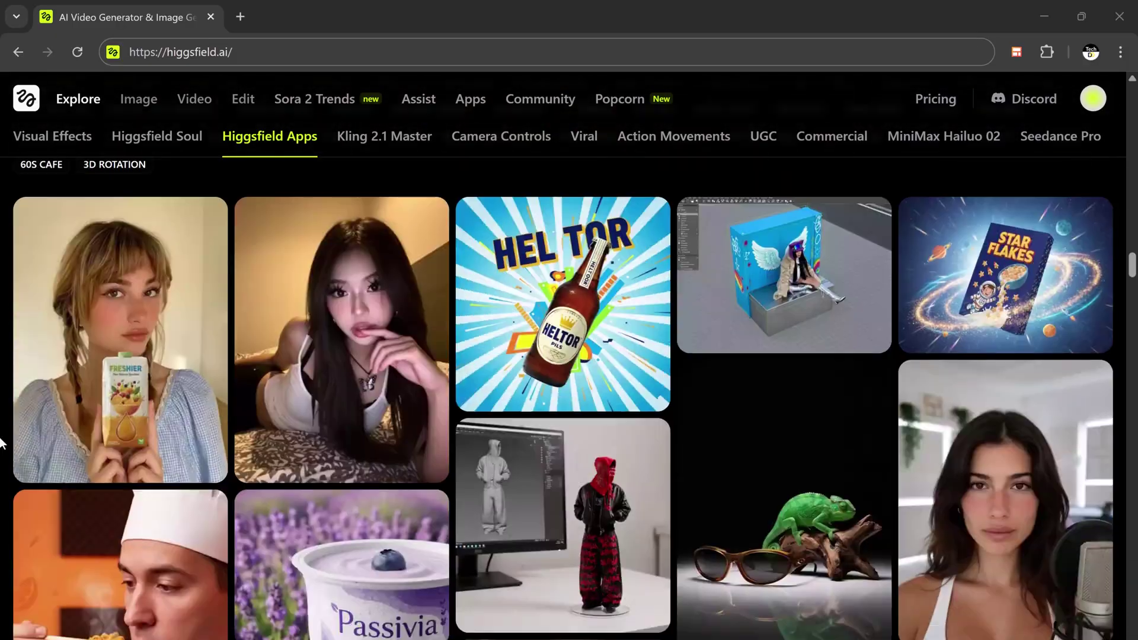
pyautogui.scroll(-15, 2, 442)
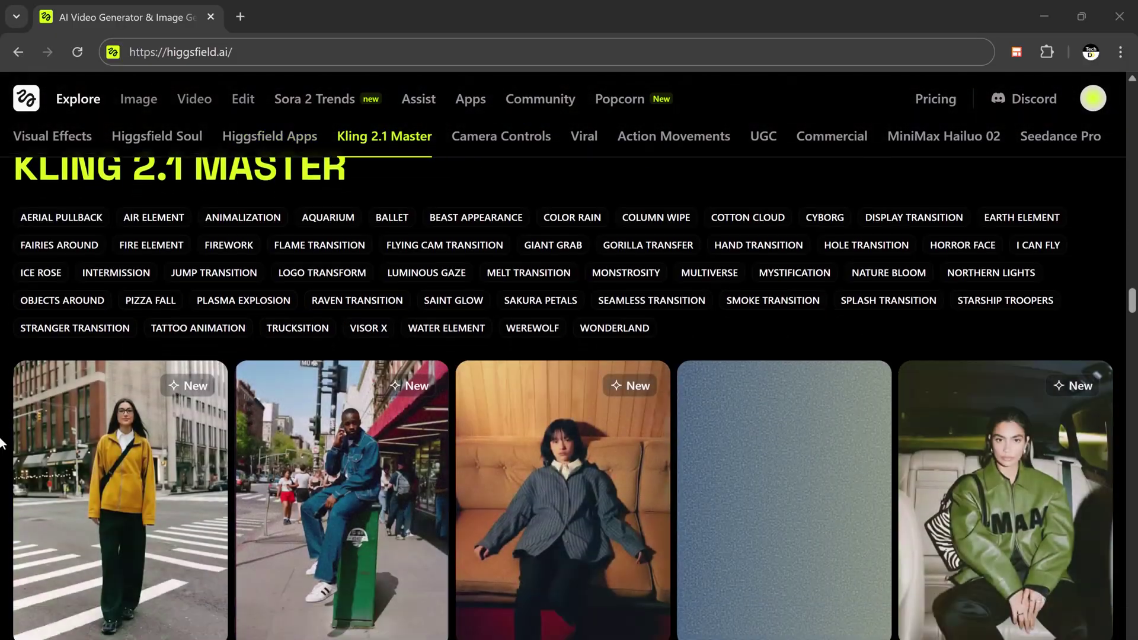
pyautogui.scroll(-2, 2, 442)
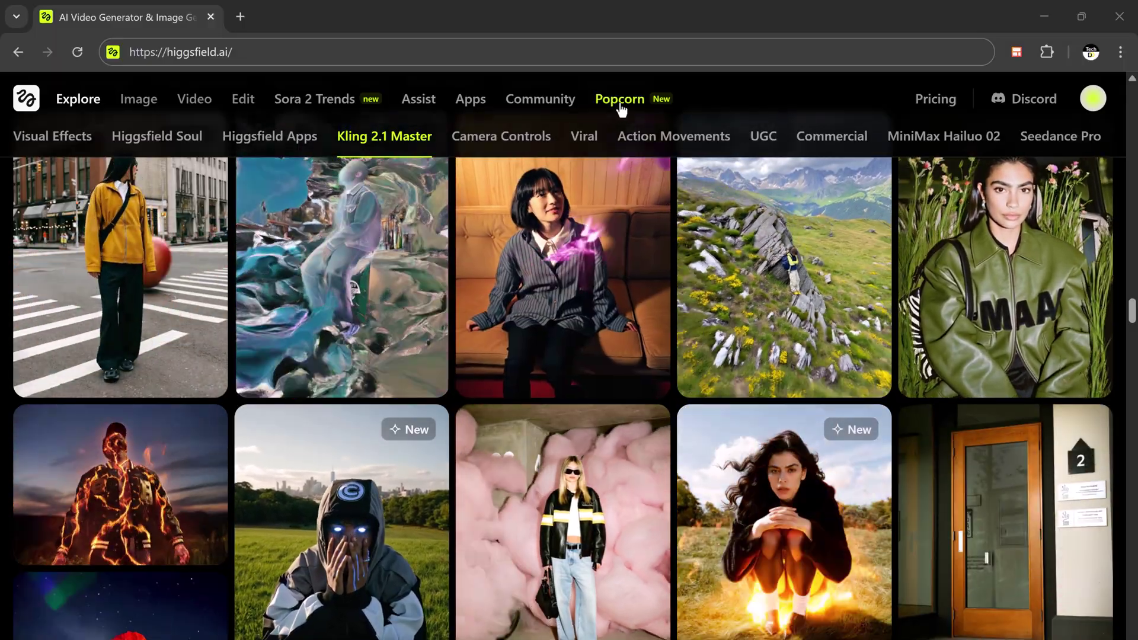
pyautogui.click(619, 99)
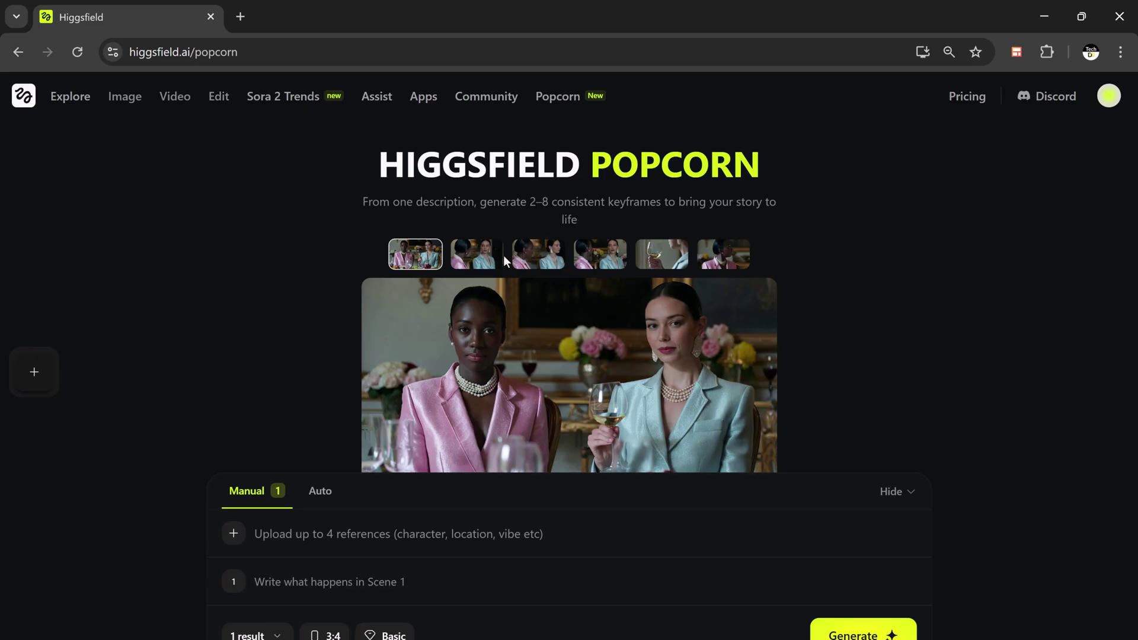
# Preview the six sample keyframes of the two women at dinner, ending on the first
pyautogui.click(491, 265)
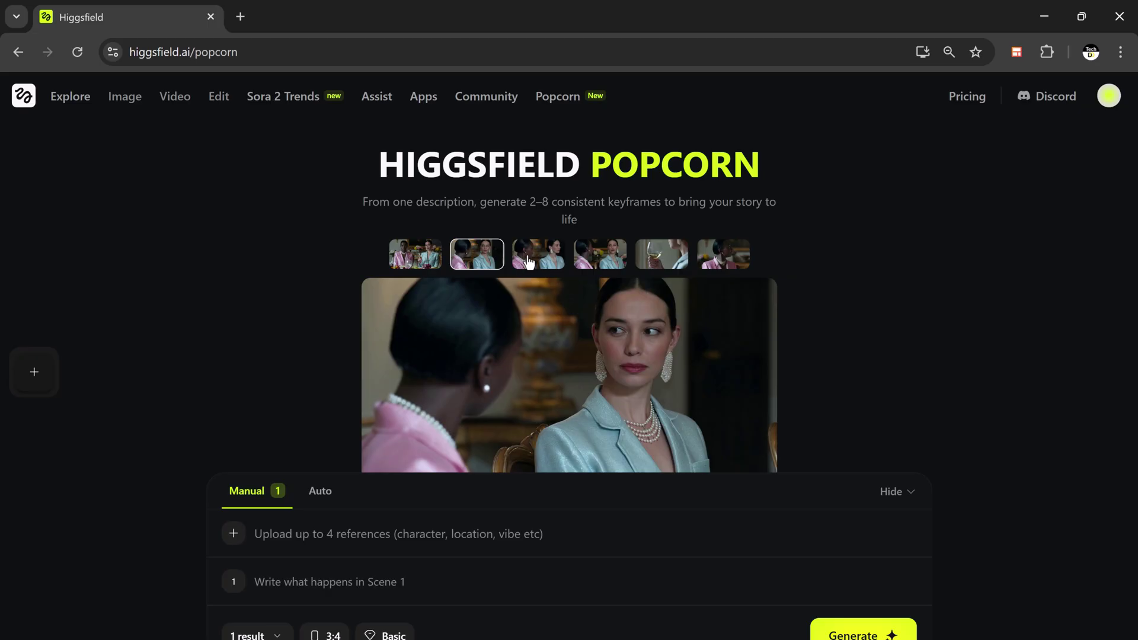
pyautogui.click(528, 262)
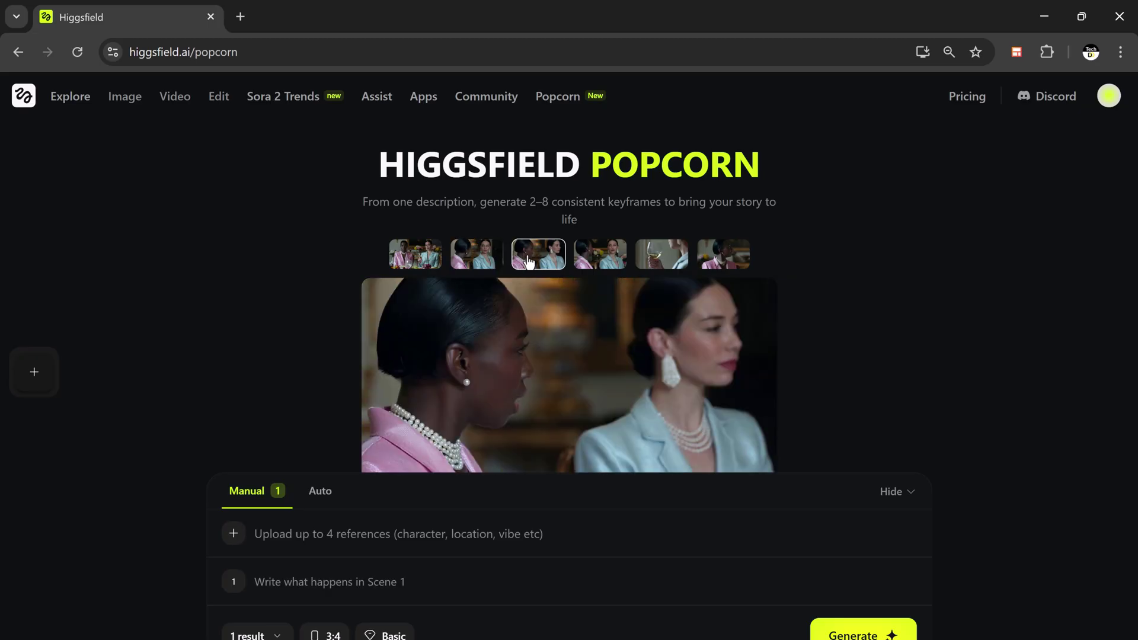
pyautogui.click(589, 258)
pyautogui.click(661, 259)
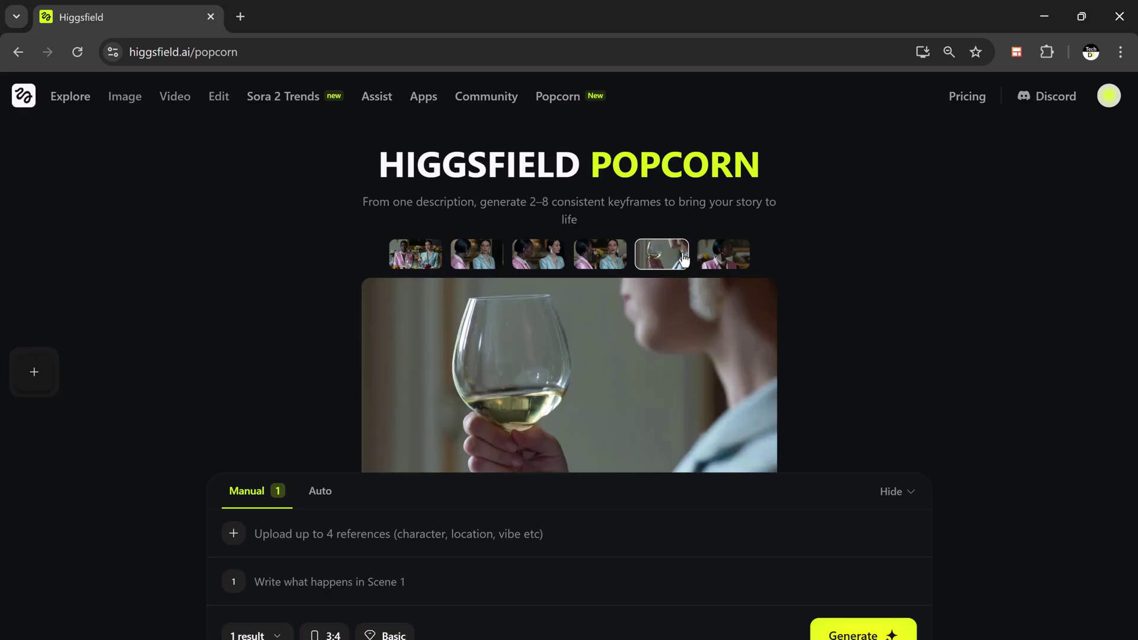
pyautogui.click(711, 259)
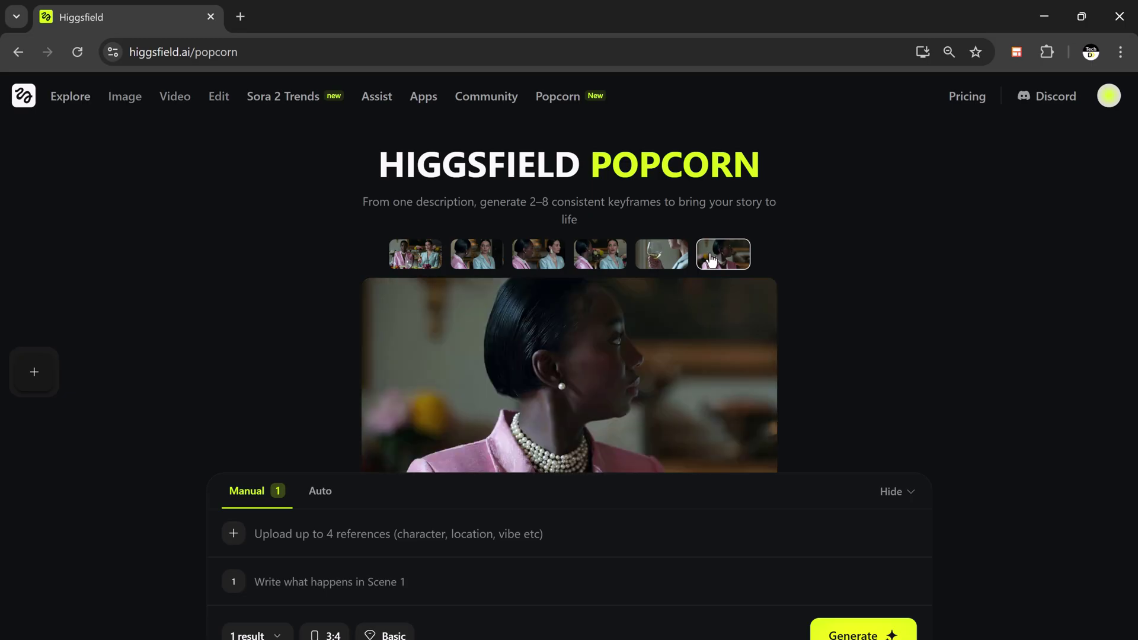
pyautogui.click(421, 259)
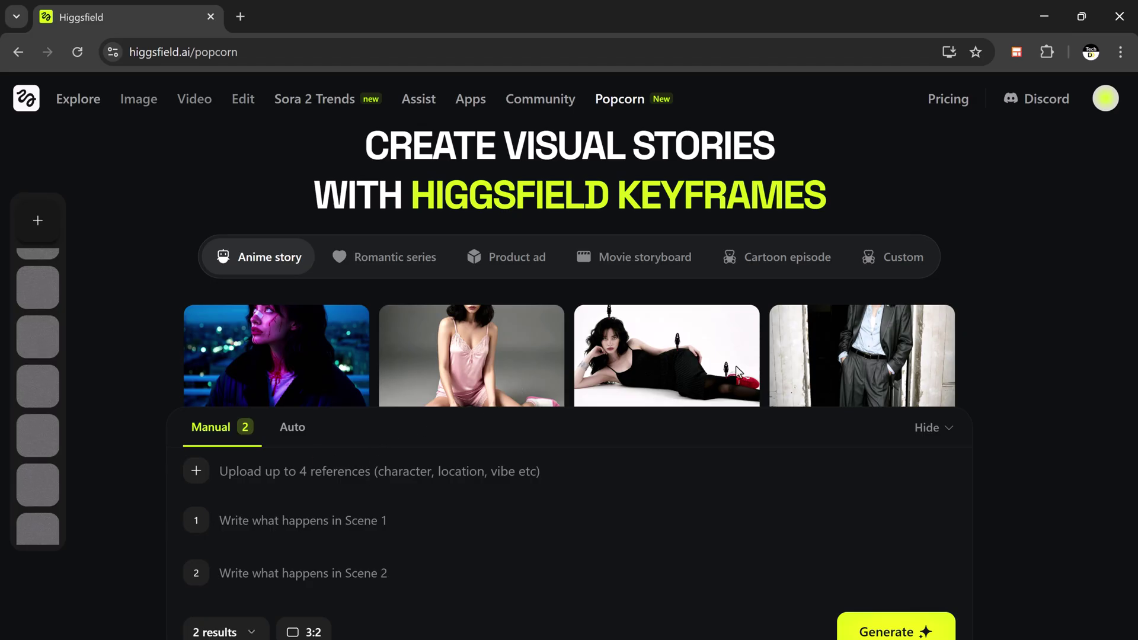
# Browse the Movie storyboard, Product ad and Cartoon episode presets, then switch the prompt to Auto mode
pyautogui.click(655, 259)
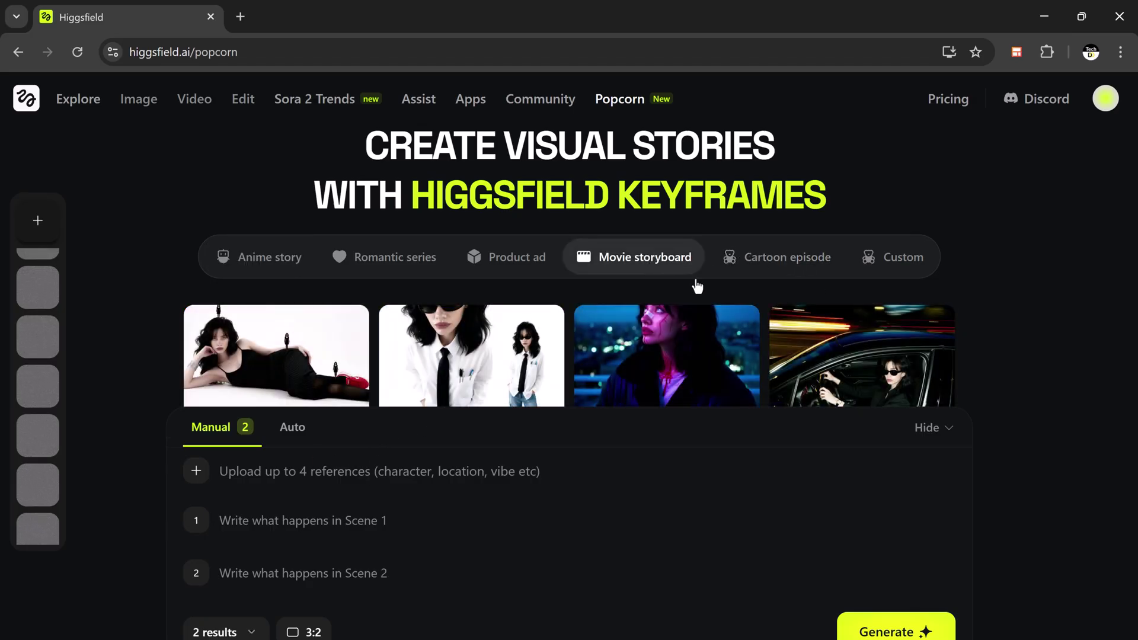
pyautogui.click(509, 272)
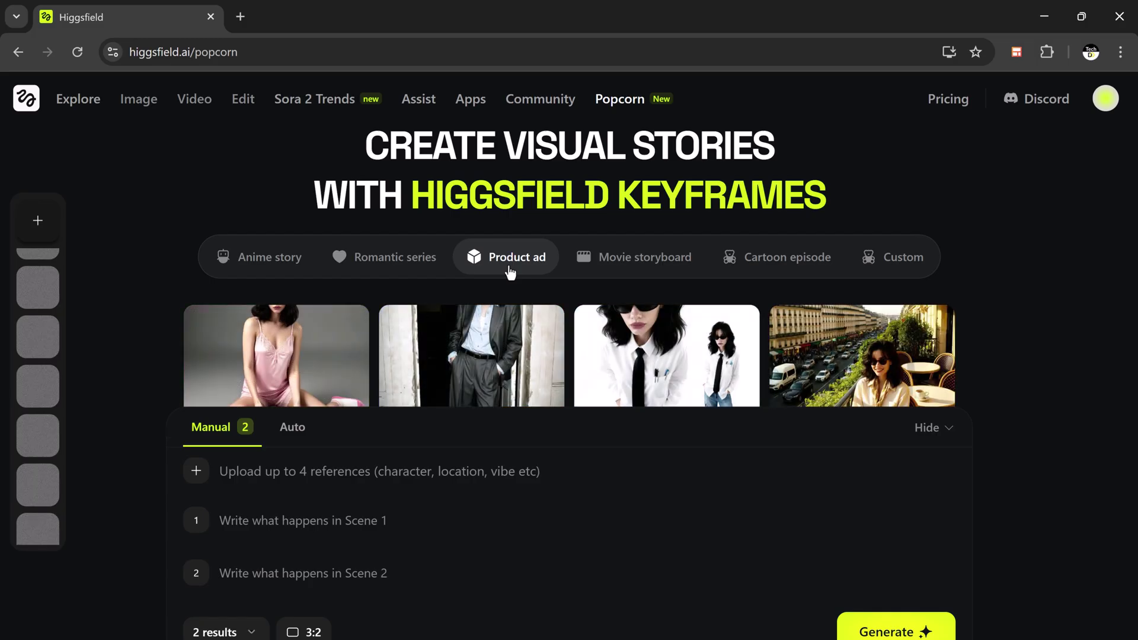
pyautogui.click(777, 271)
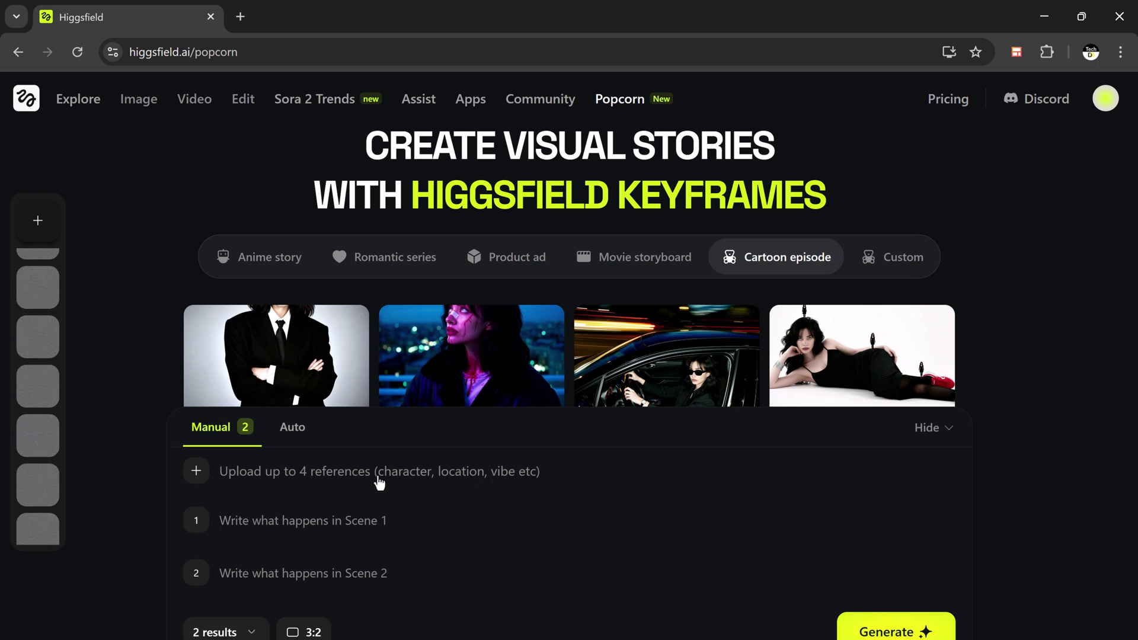
pyautogui.moveTo(278, 525)
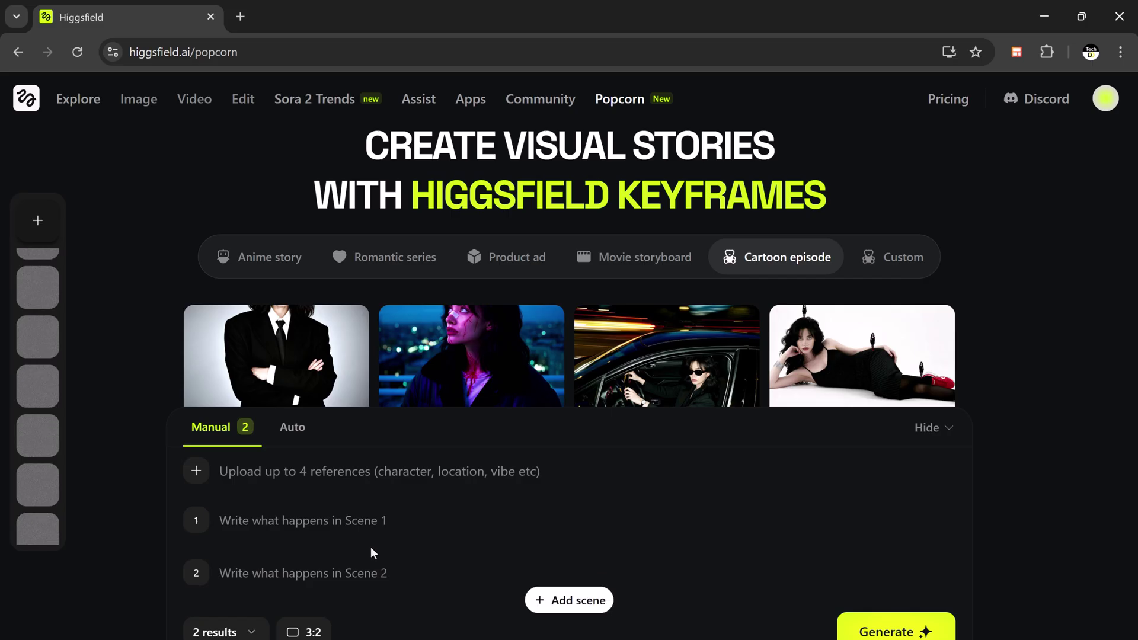
pyautogui.click(291, 427)
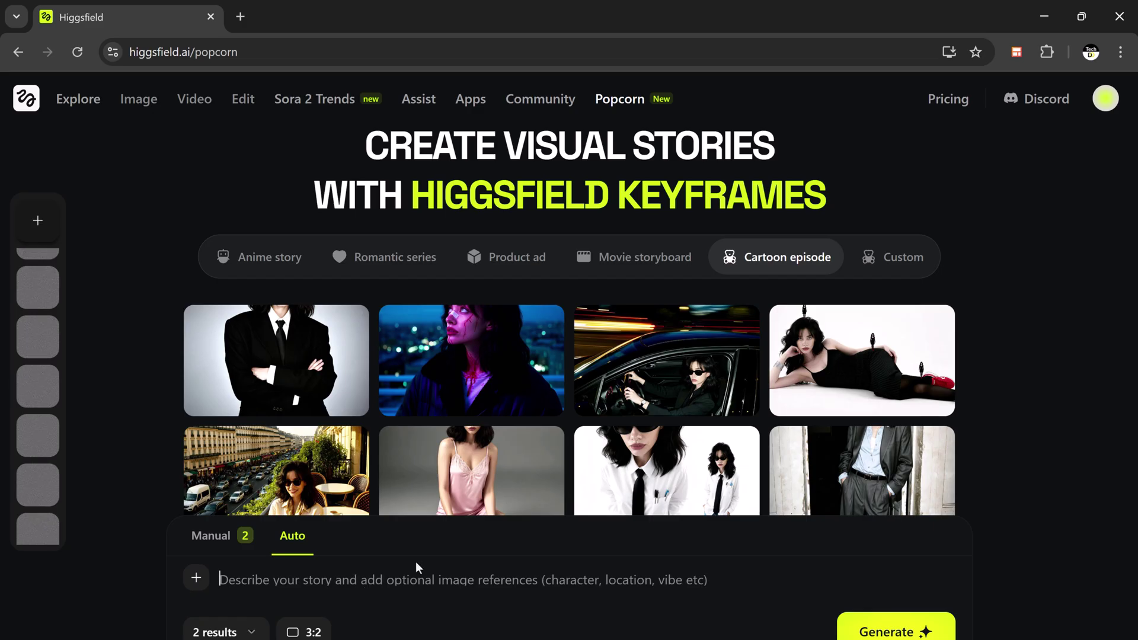
# Add the Untitled design (46) portrait as reference and paste the Ghibli forest-walk story
pyautogui.click(206, 576)
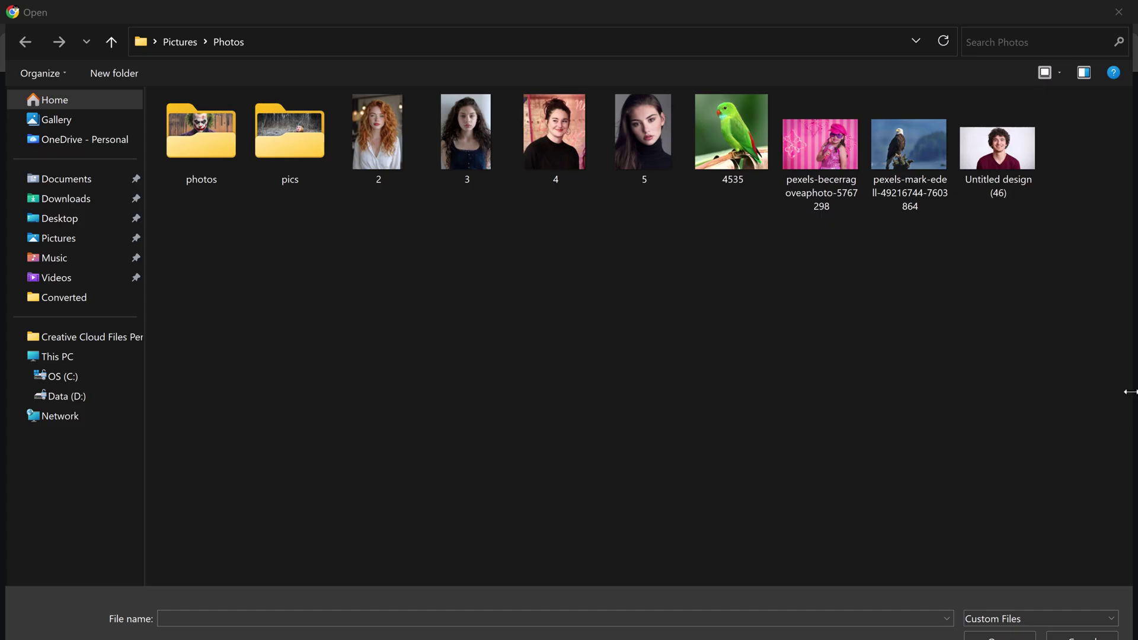
pyautogui.doubleClick(1017, 158)
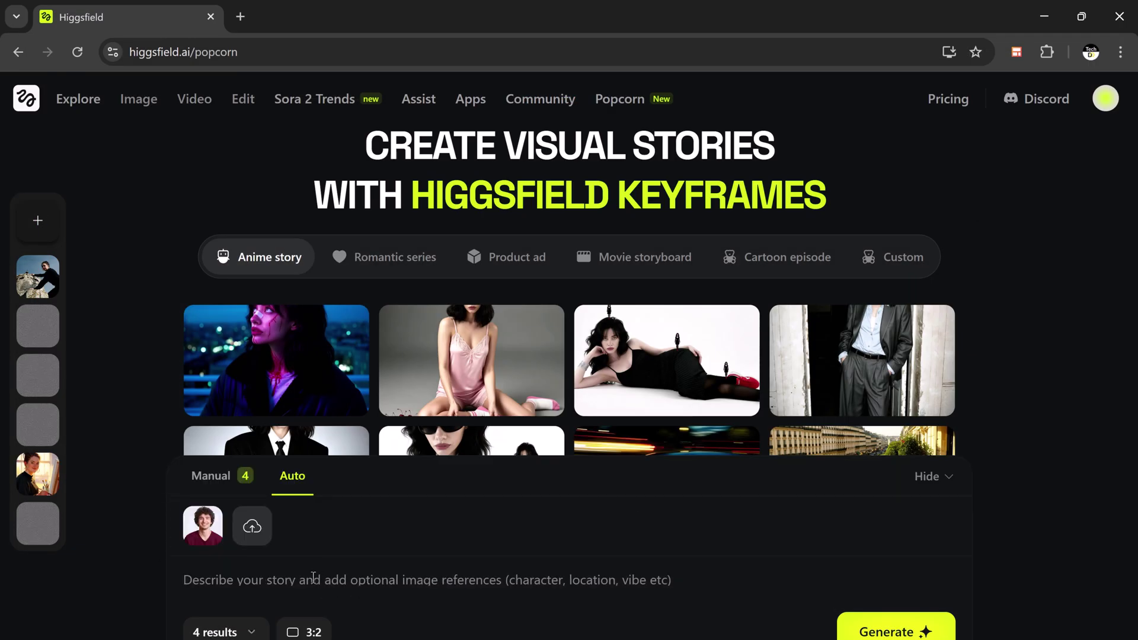
pyautogui.click(266, 572)
pyautogui.write('The man walks through an enchanted forest. Curious creatures follow him as he searches for a hidden village, in Ghibli style, full of wonder and light.')
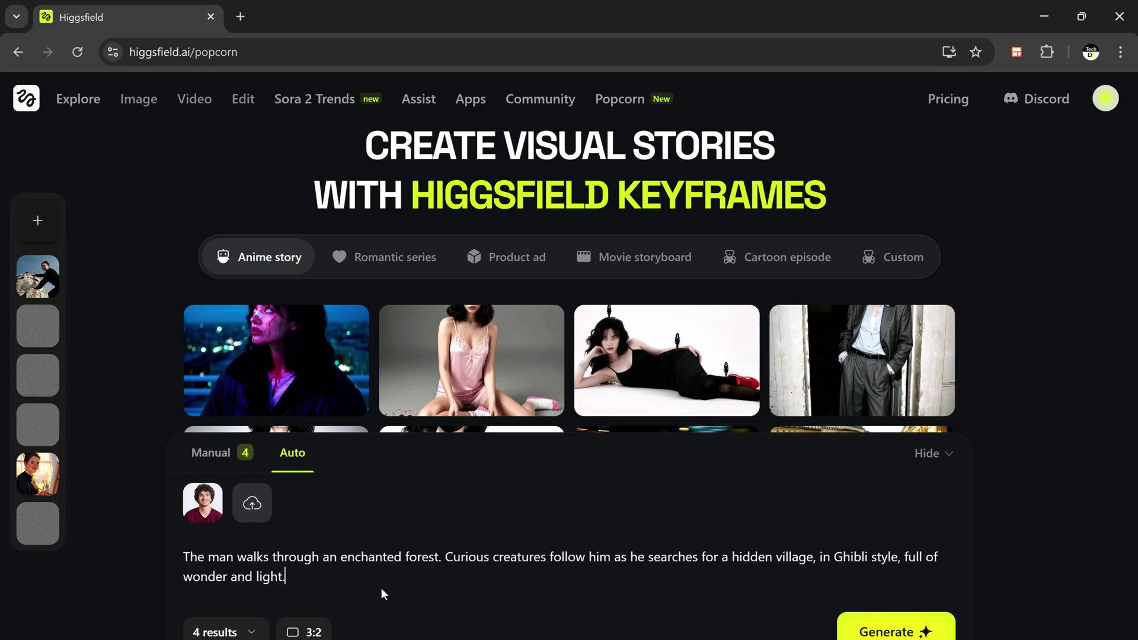
# Keep 4 outputs, set the aspect ratio to 4:3, and generate the keyframes
pyautogui.click(251, 633)
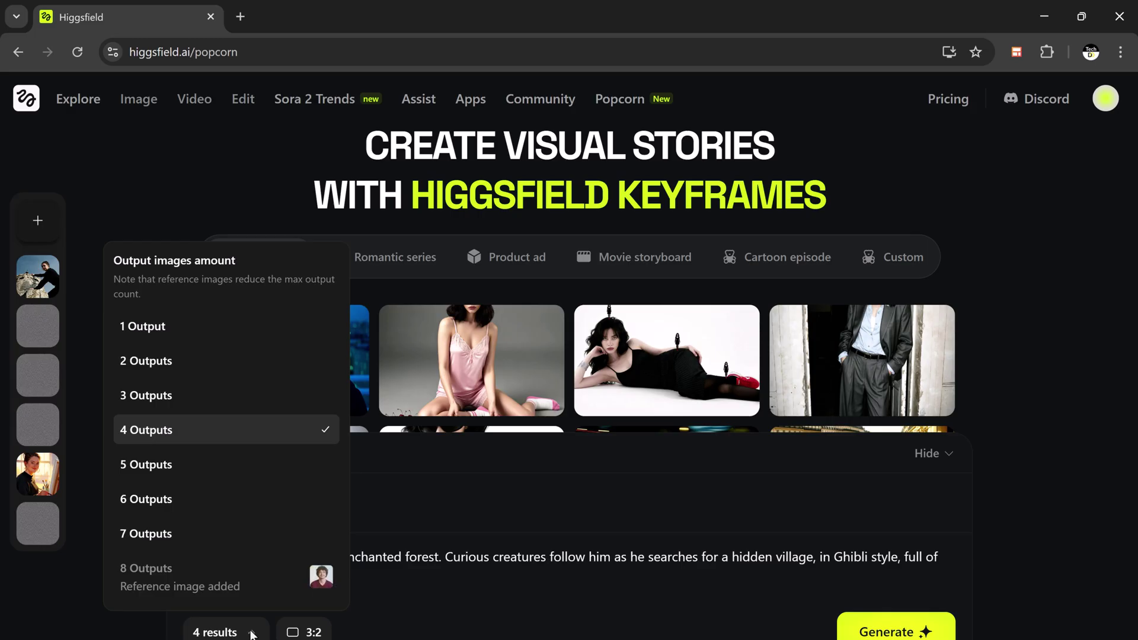
pyautogui.click(182, 428)
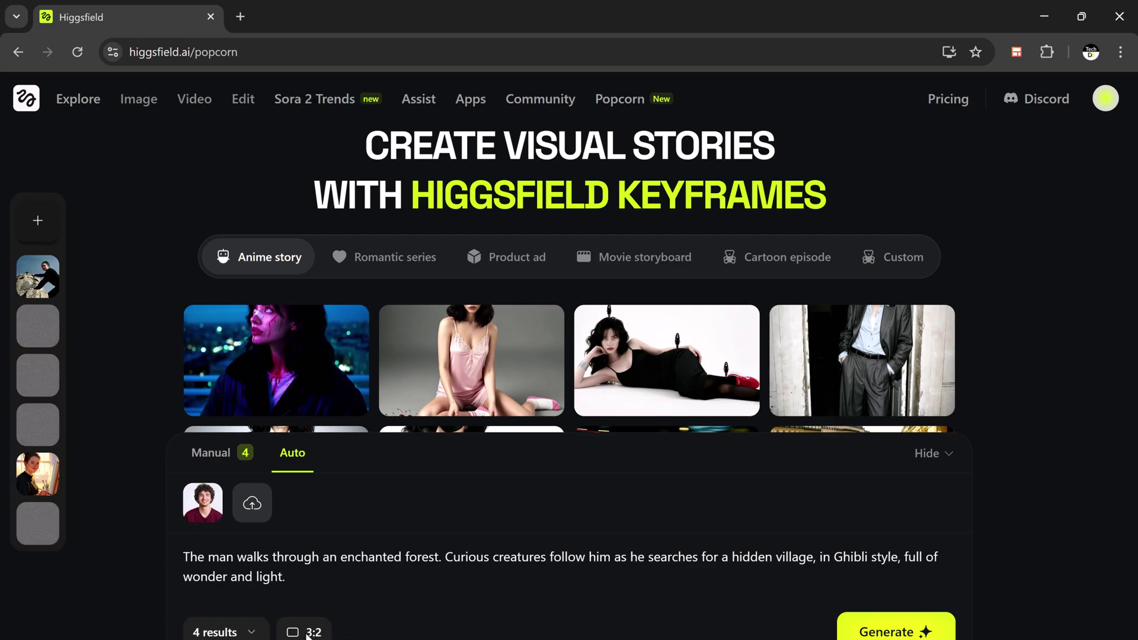
pyautogui.click(308, 633)
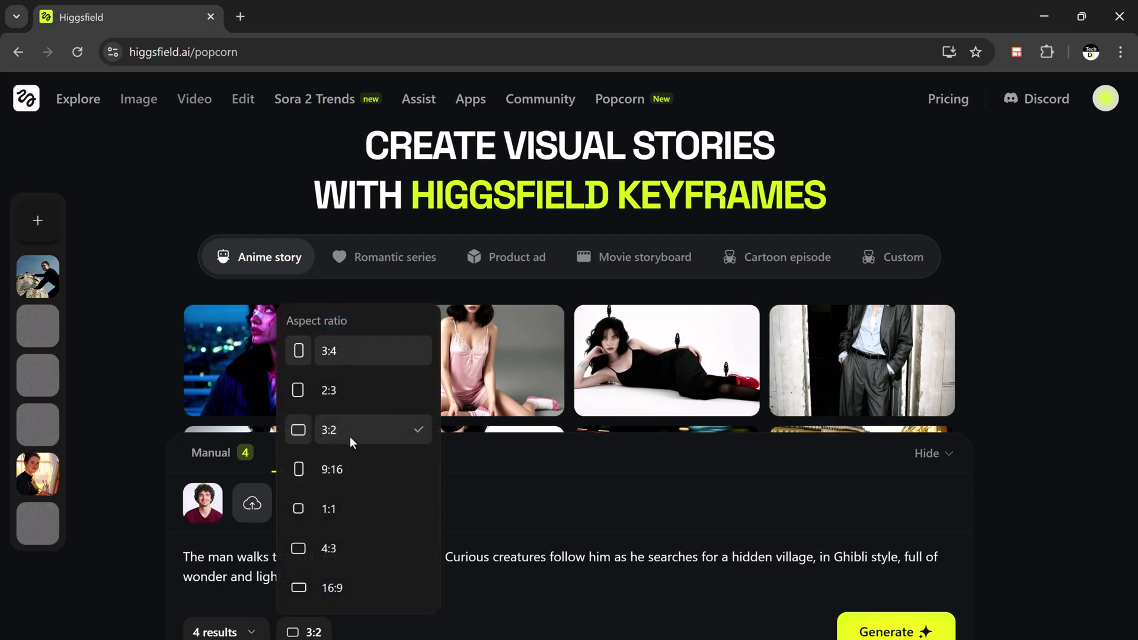
pyautogui.click(343, 552)
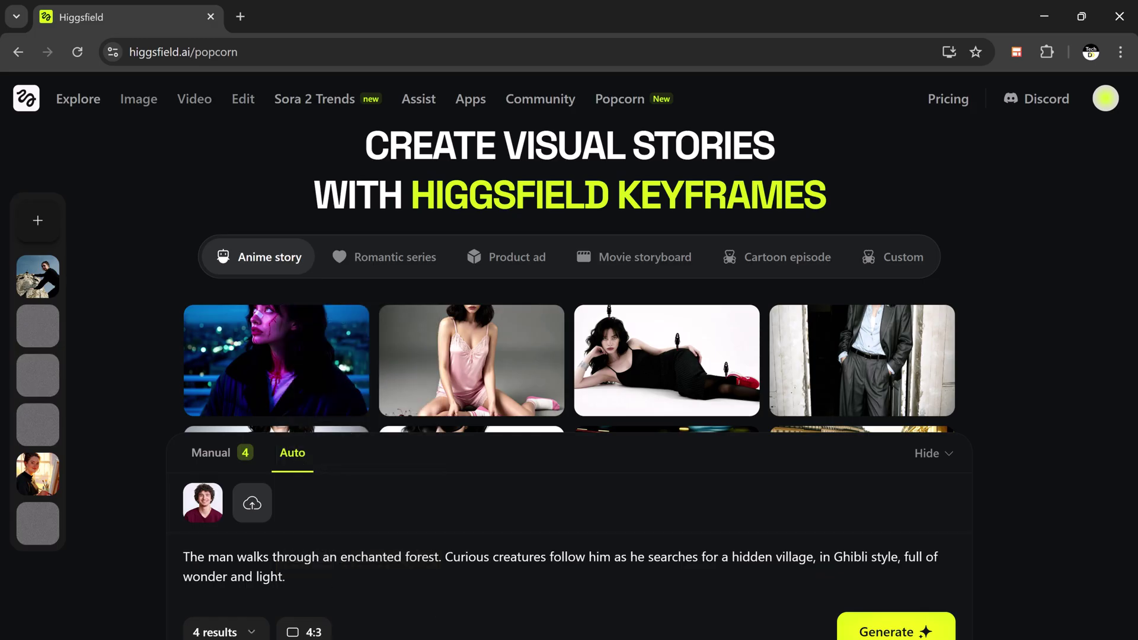
pyautogui.click(916, 636)
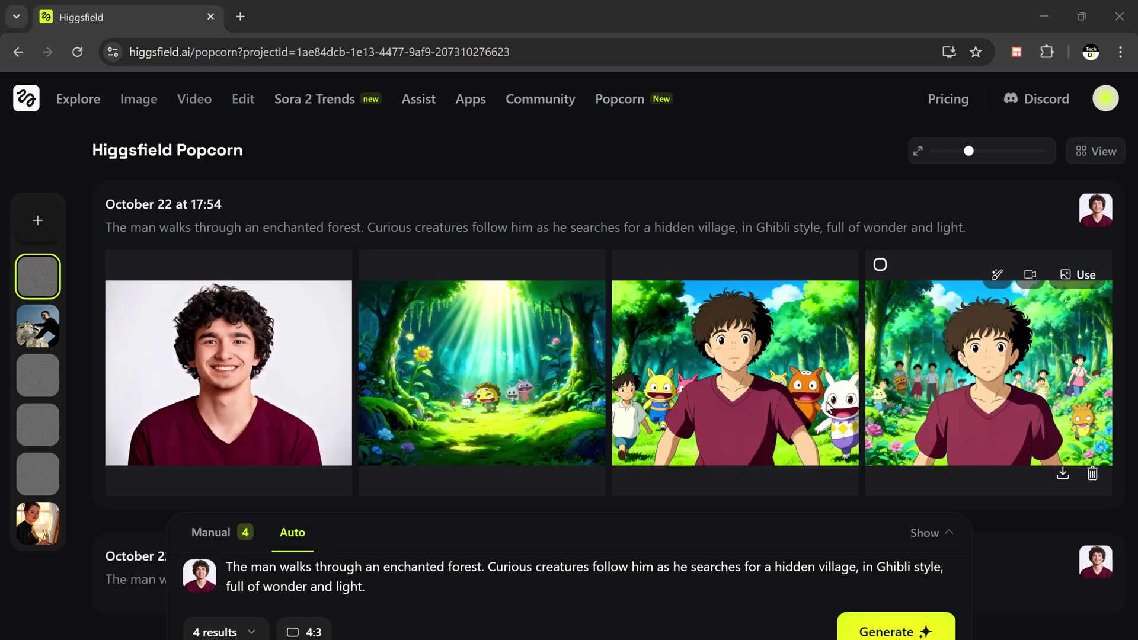
# Download the third Ghibli forest image of the man with forest creatures
pyautogui.moveTo(771, 398)
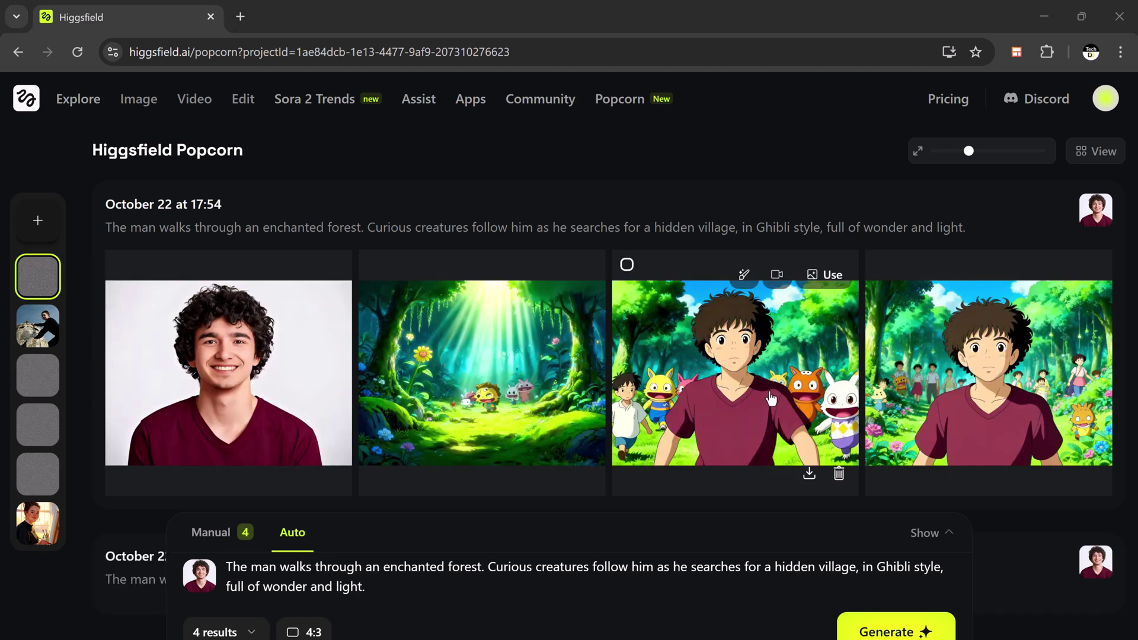
pyautogui.moveTo(747, 272)
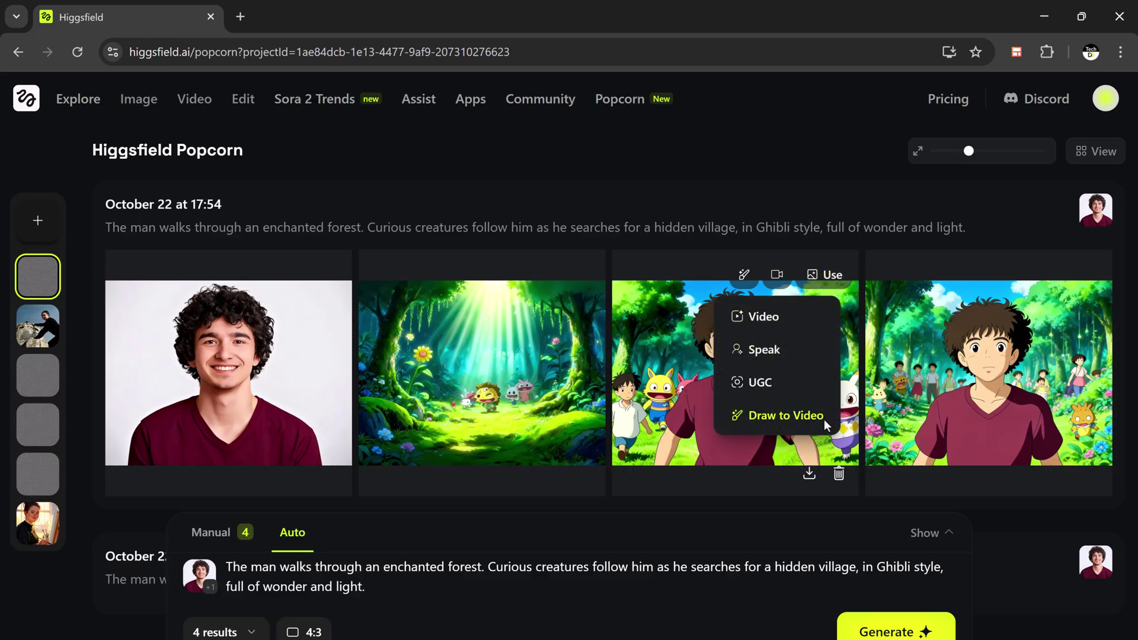
pyautogui.click(809, 473)
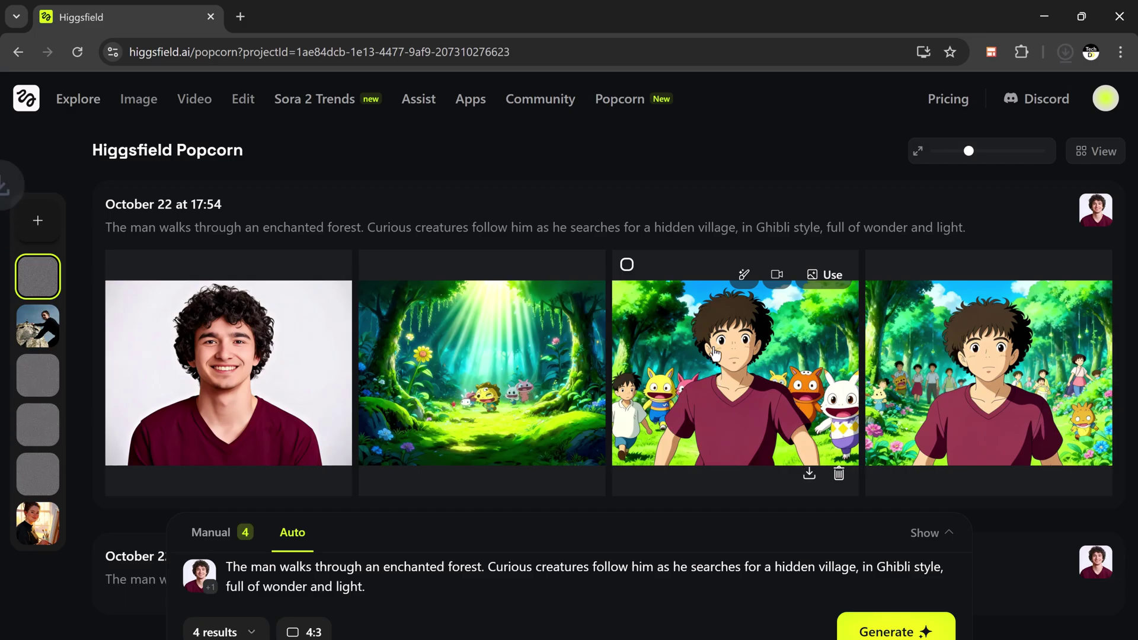
# Open that forest image in the viewer, use it in Popcorn, and start a new blank story
pyautogui.click(718, 353)
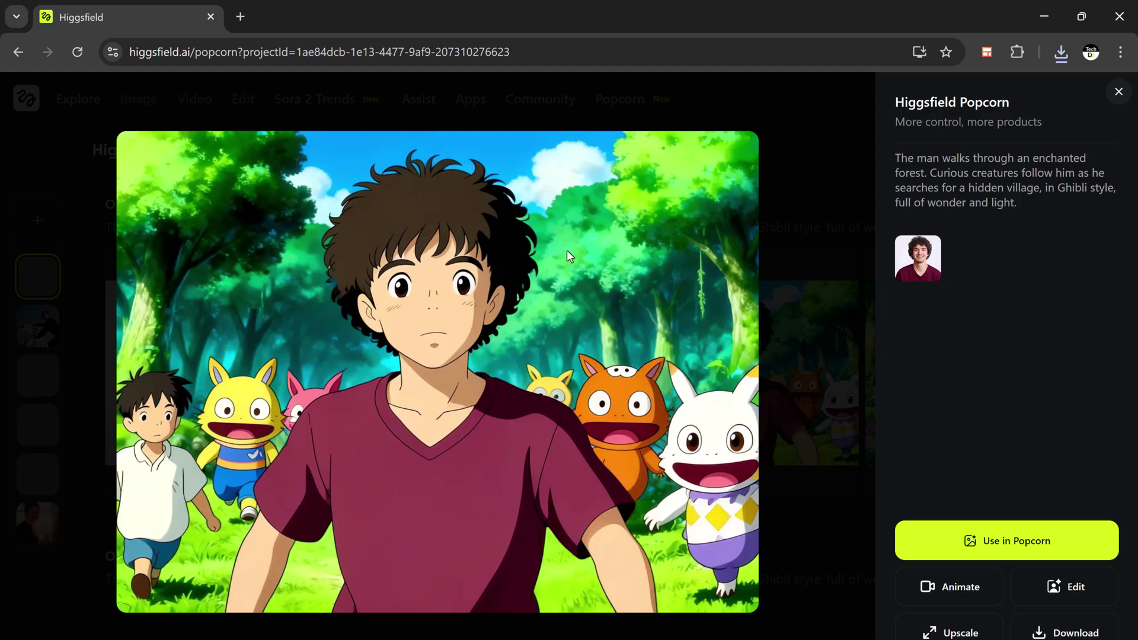
pyautogui.click(976, 542)
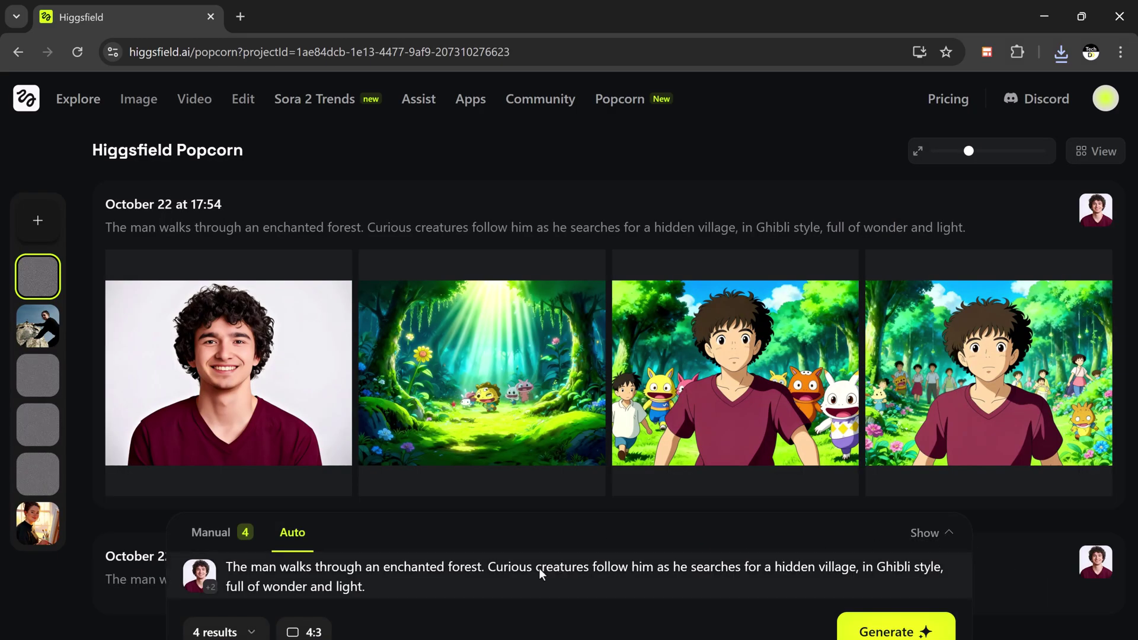
pyautogui.click(204, 589)
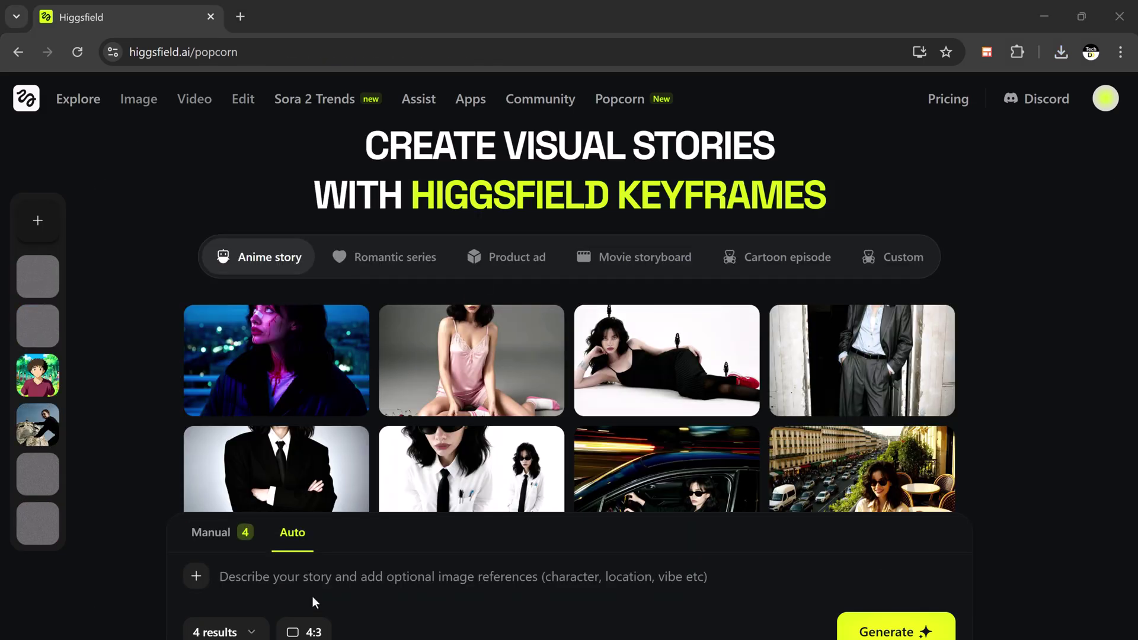
# Upload photo 4 and img2 as references and paste the Tokyo story description
pyautogui.click(196, 576)
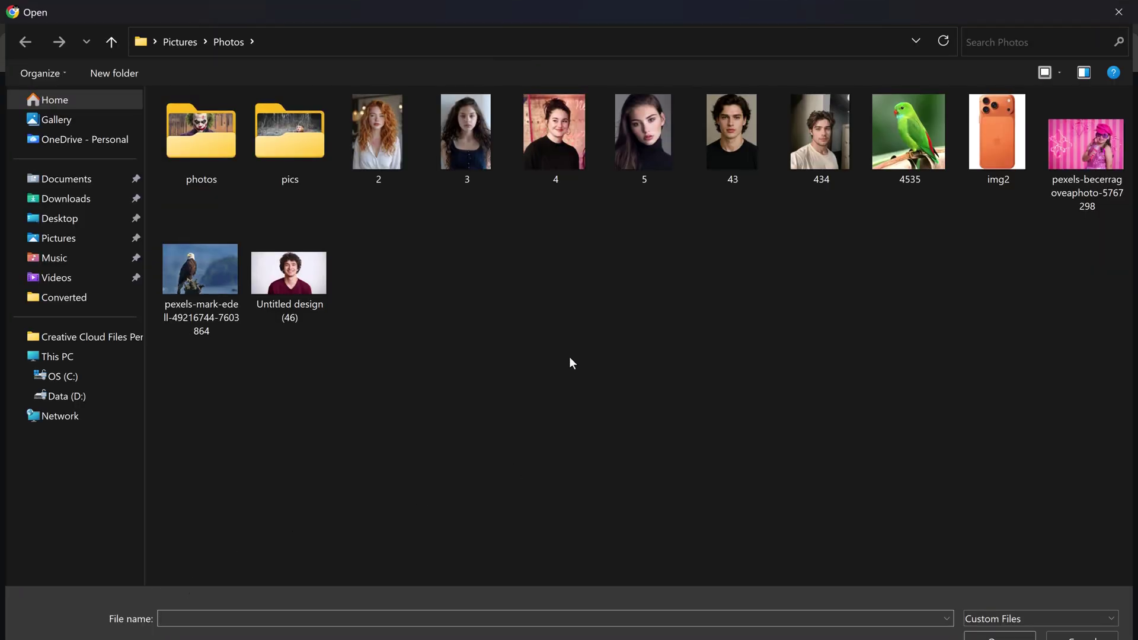
pyautogui.click(575, 151)
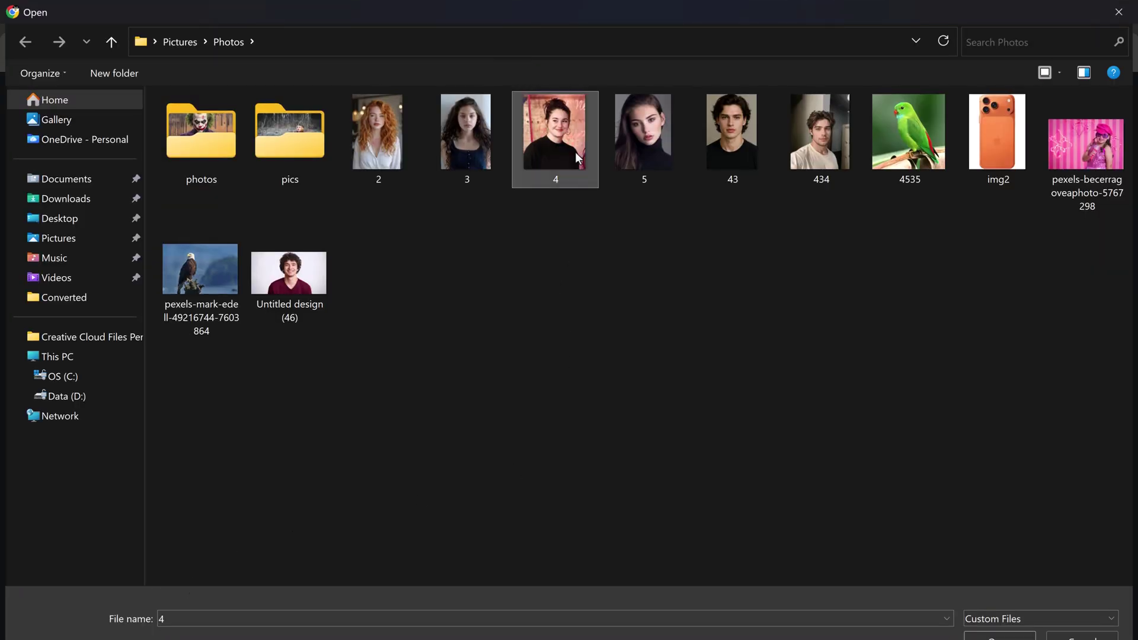
pyautogui.keyDown('ctrl'); pyautogui.click(998, 177); pyautogui.keyUp('ctrl')
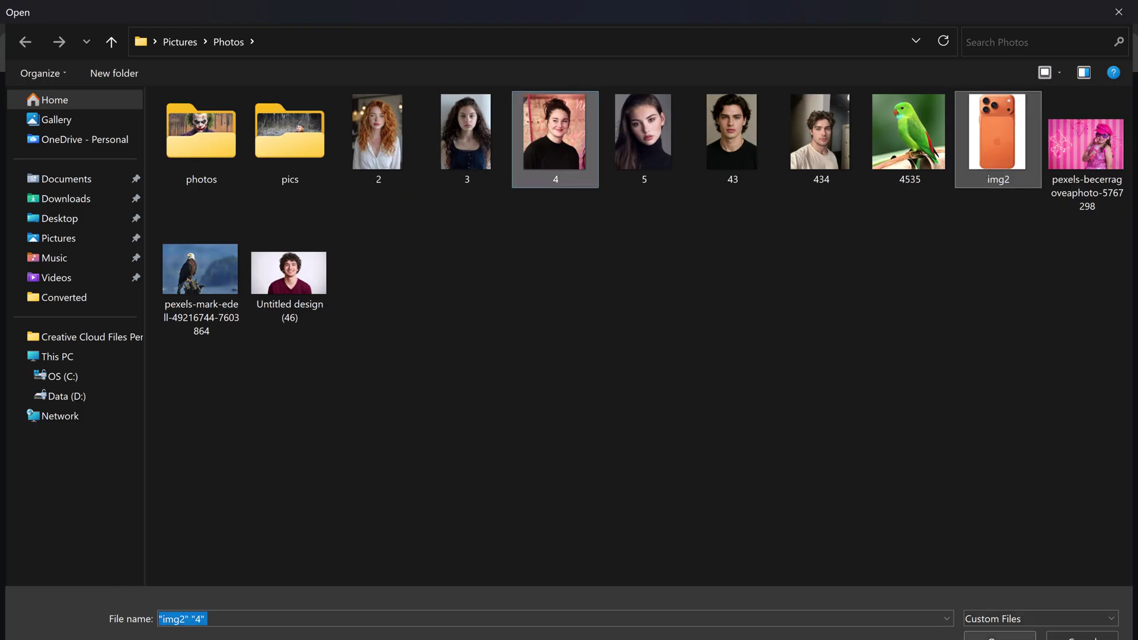
pyautogui.press('Return')
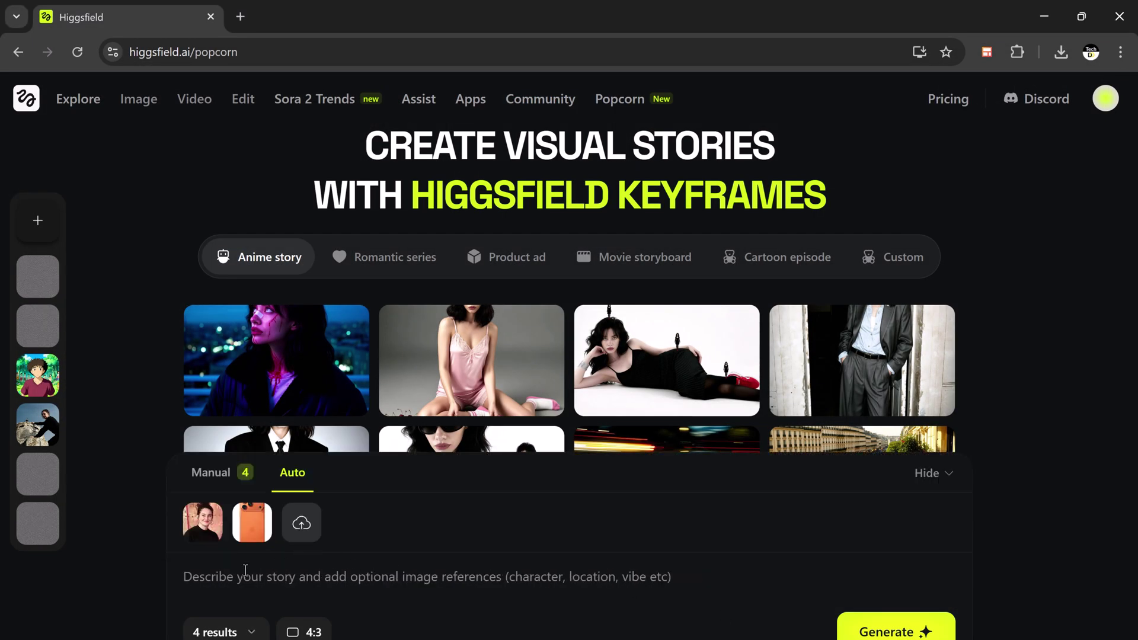
pyautogui.click(284, 576)
pyautogui.write('The woman walks through Tokyo with an object from IMG2')
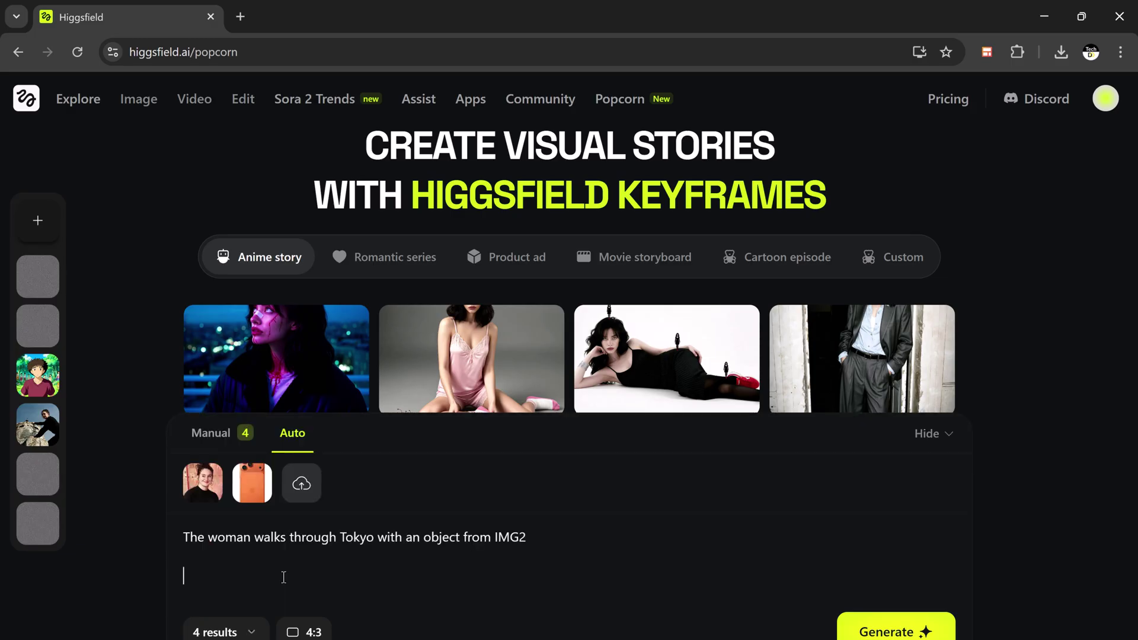
pyautogui.press('BackSpace')
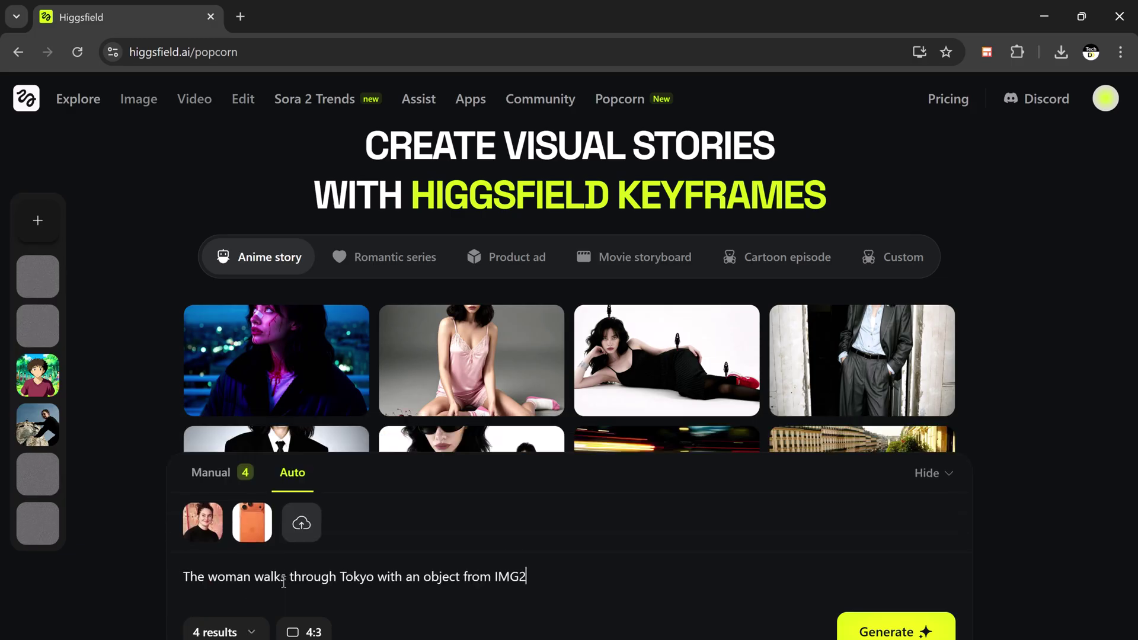
# Set 2 outputs at 3:2 aspect ratio and generate the Tokyo images
pyautogui.click(245, 630)
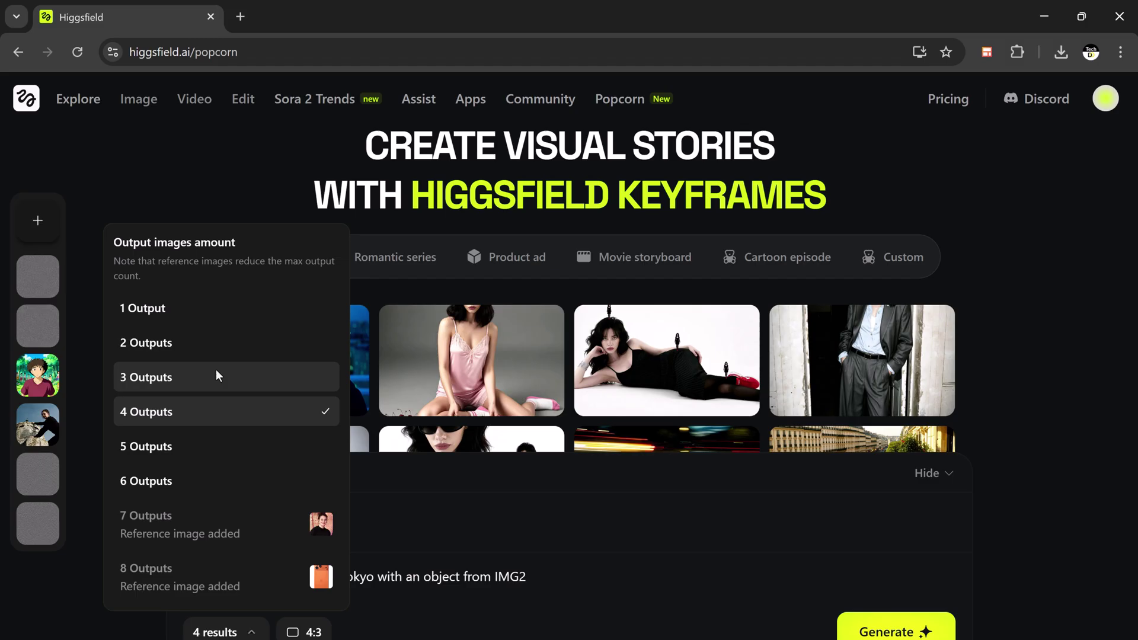
pyautogui.click(217, 345)
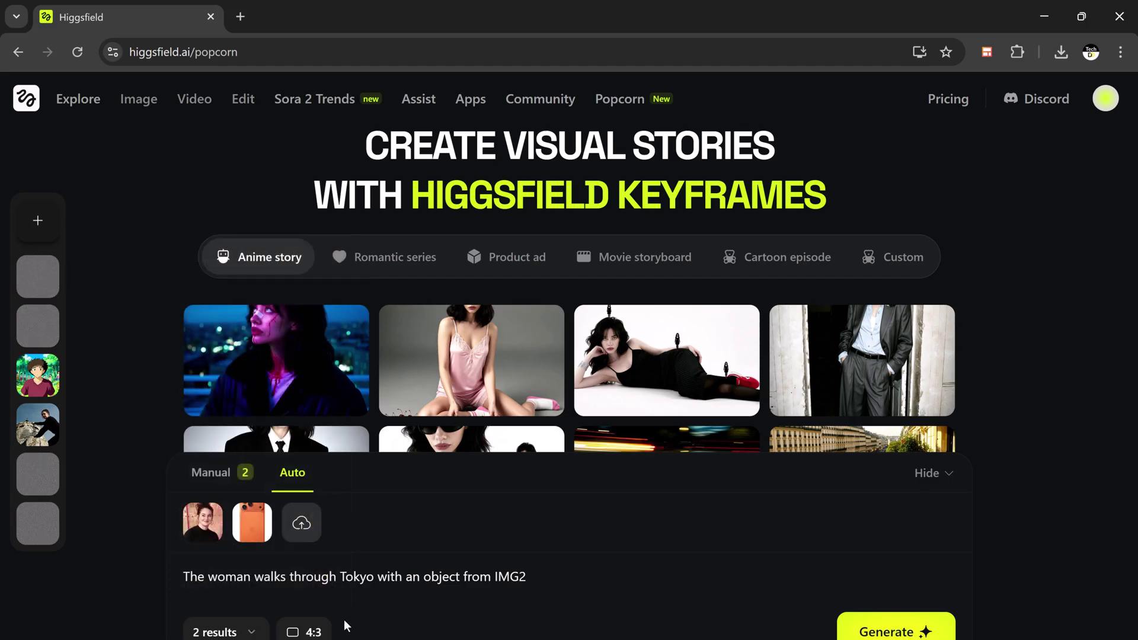
pyautogui.click(323, 632)
pyautogui.click(339, 428)
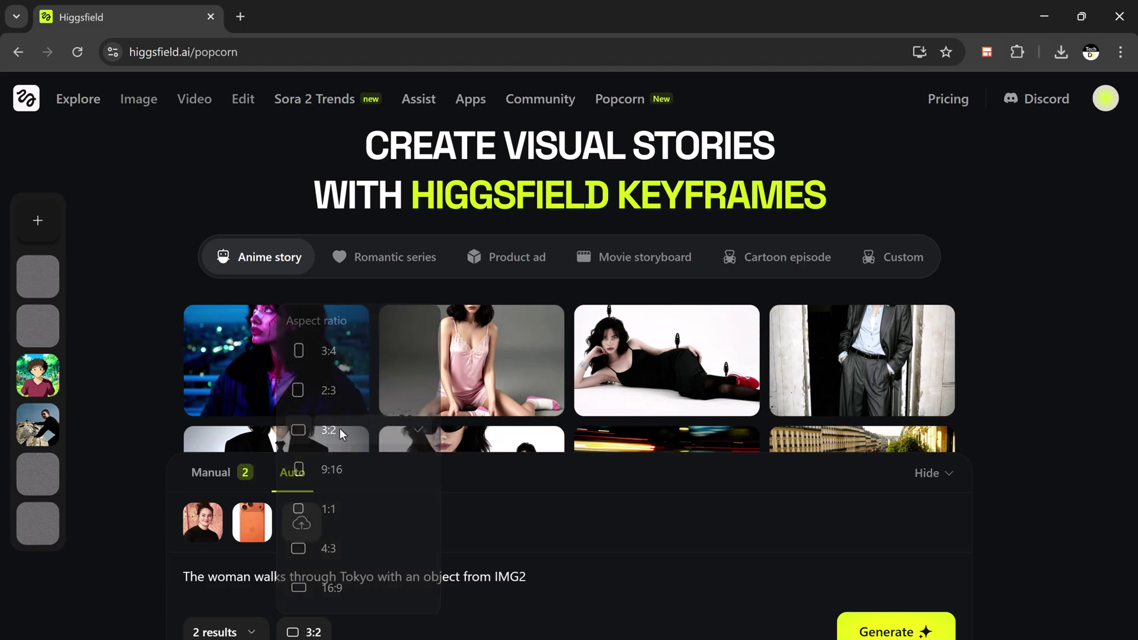
pyautogui.click(940, 633)
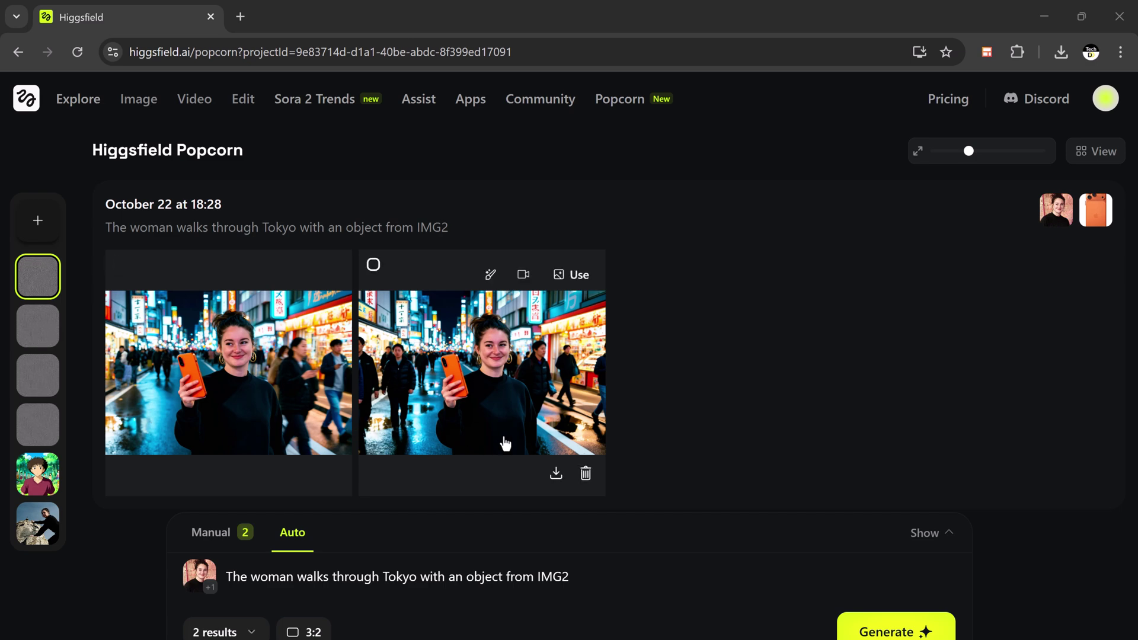
# View the Tokyo images of the woman with the orange phone full size, then close the preview
pyautogui.click(316, 377)
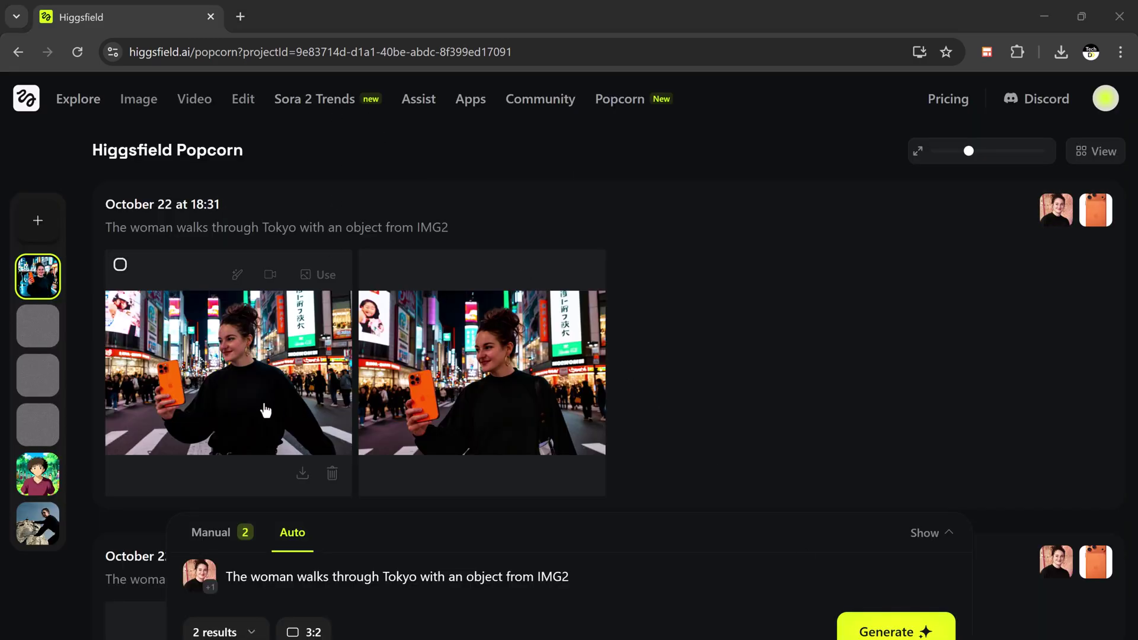
pyautogui.click(259, 401)
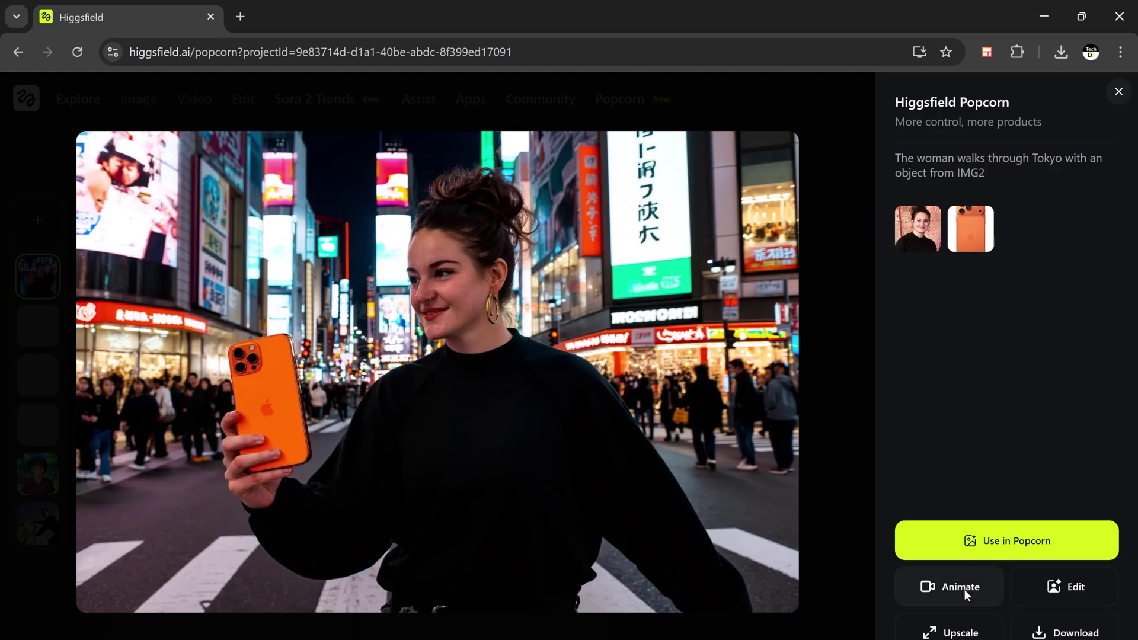
pyautogui.press('Escape')
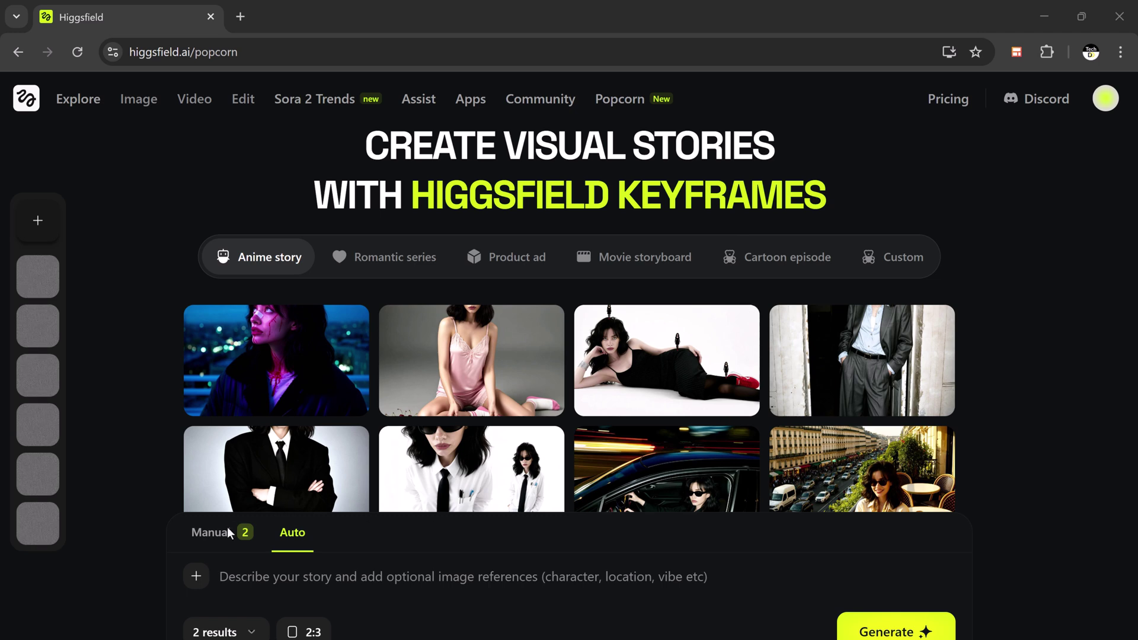
# In Manual mode, upload portraits 43 and 5 and paste the Scene 1 and Scene 2 prompts
pyautogui.click(207, 539)
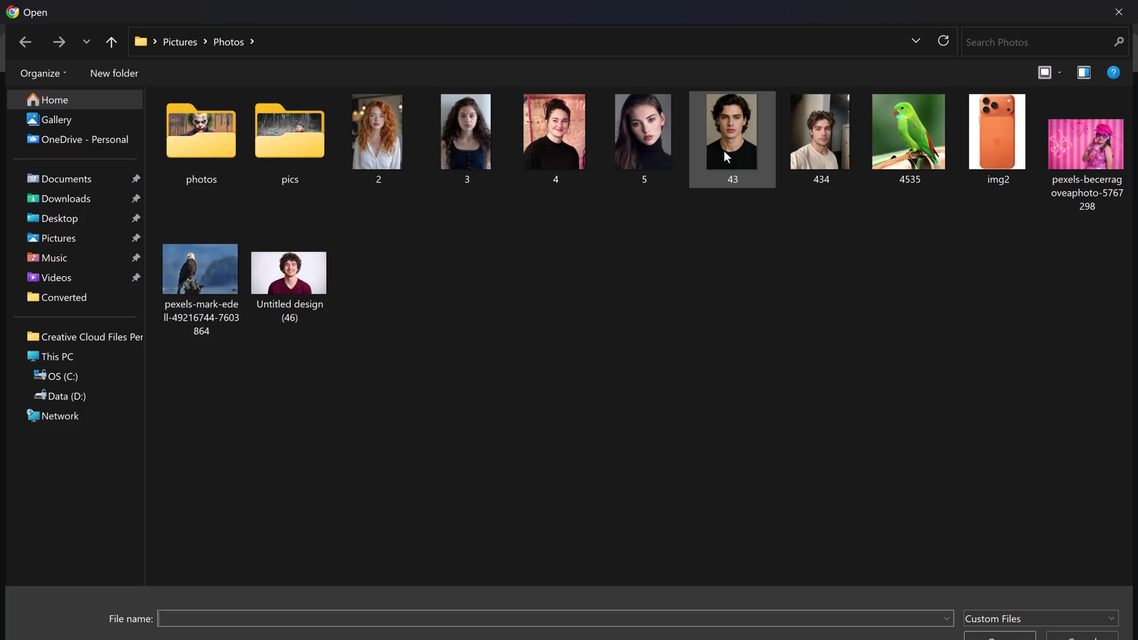
pyautogui.click(724, 153)
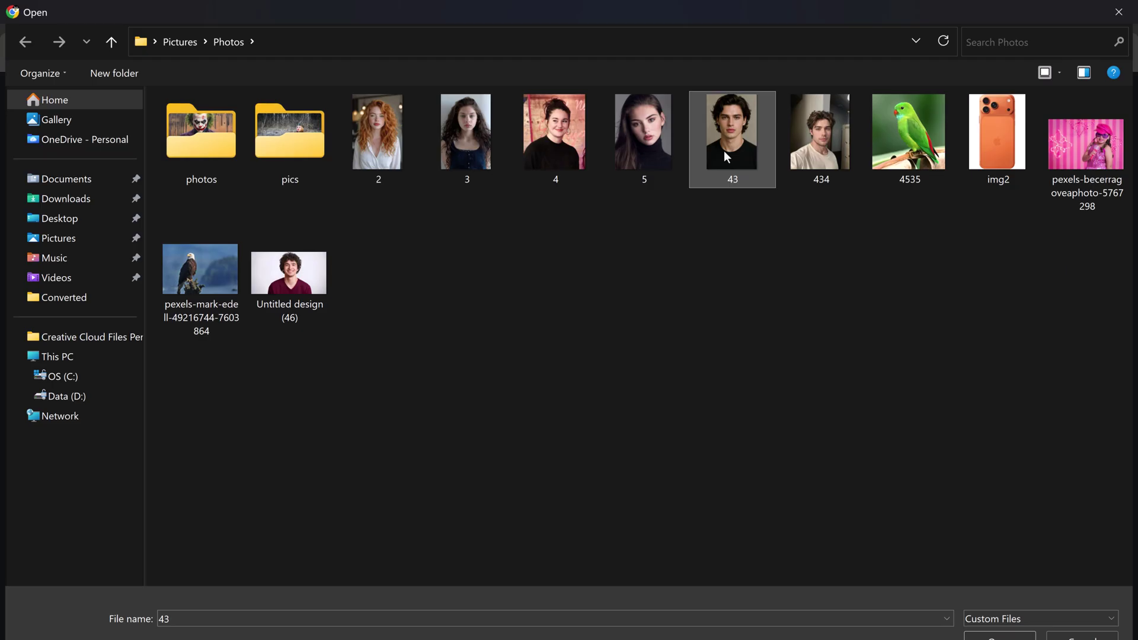
pyautogui.keyDown('ctrl'); pyautogui.click(641, 158); pyautogui.keyUp('ctrl')
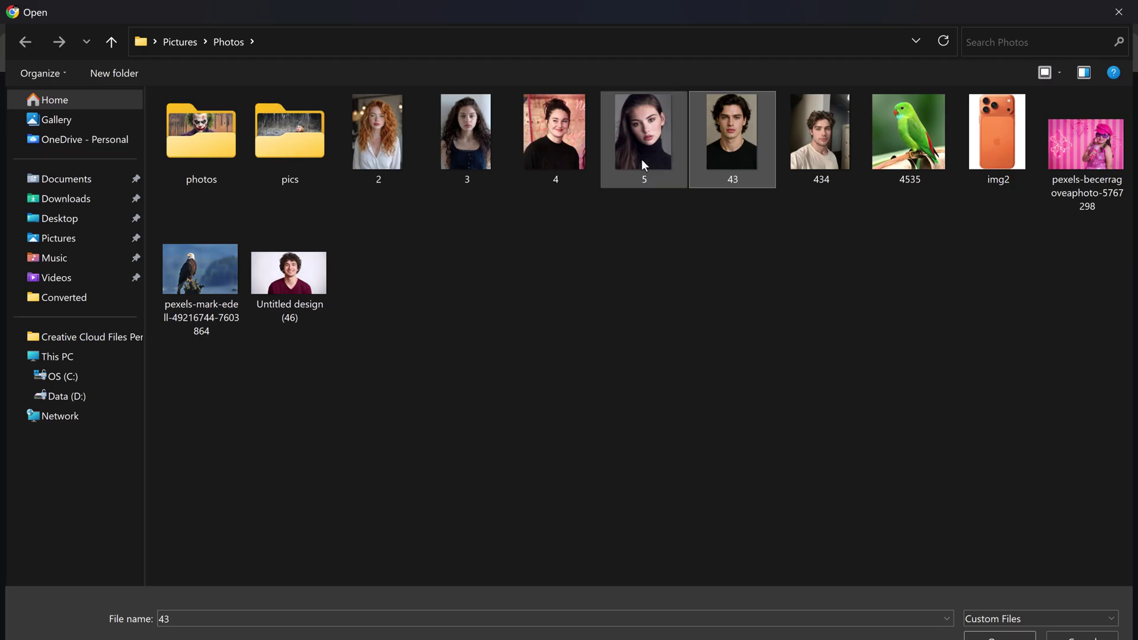
pyautogui.click(999, 636)
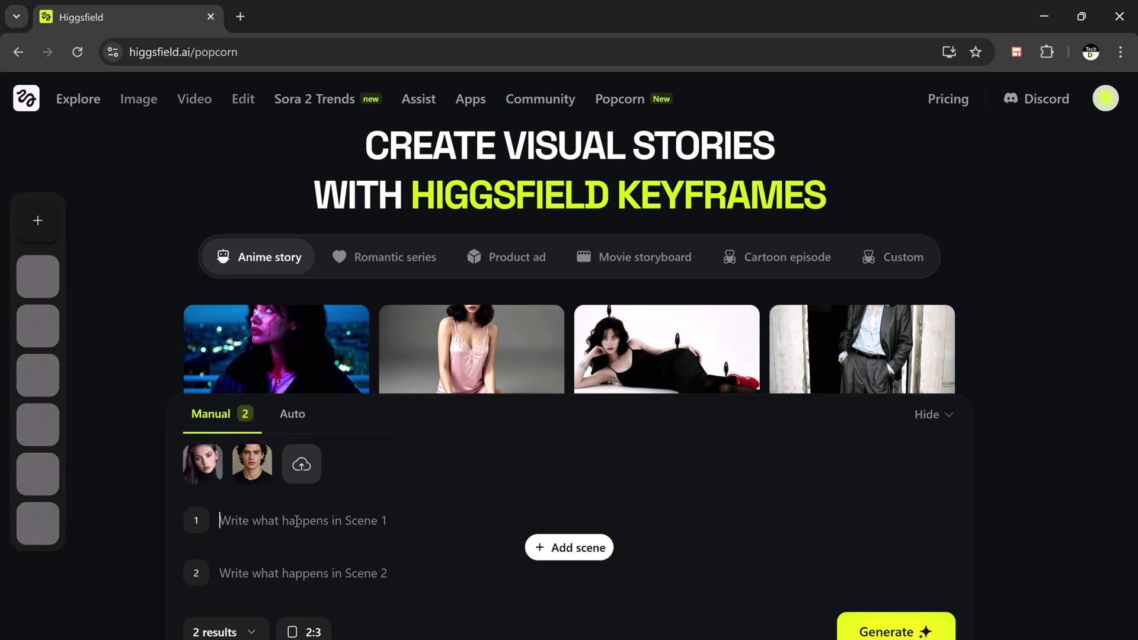
pyautogui.write('Put a man with a woman in the setting from IMG1 with similar poses')
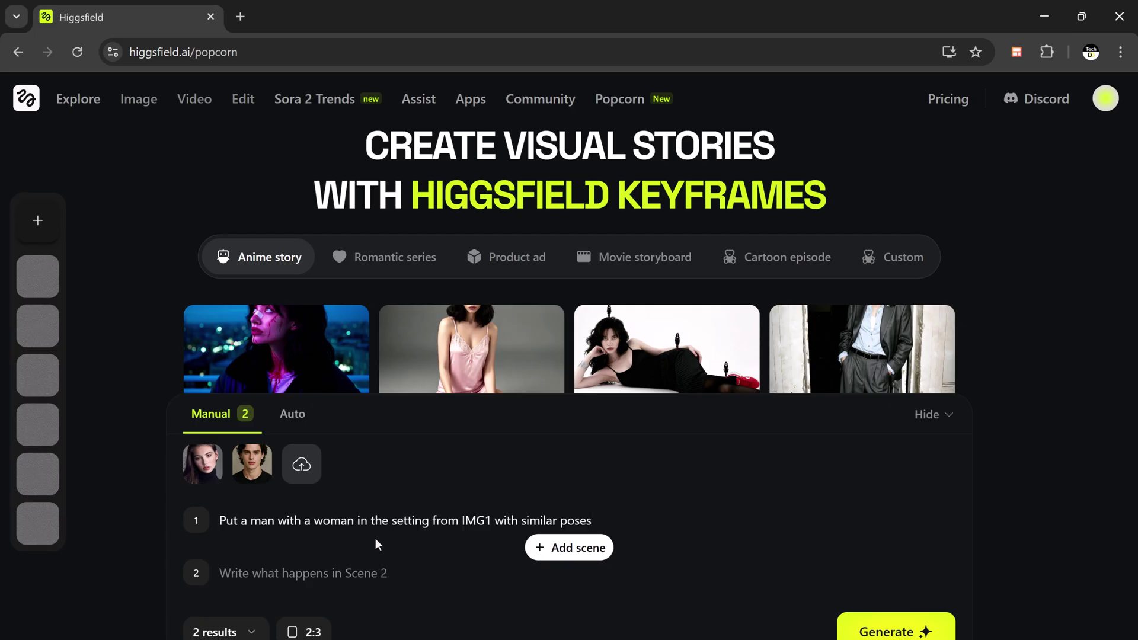
pyautogui.click(415, 573)
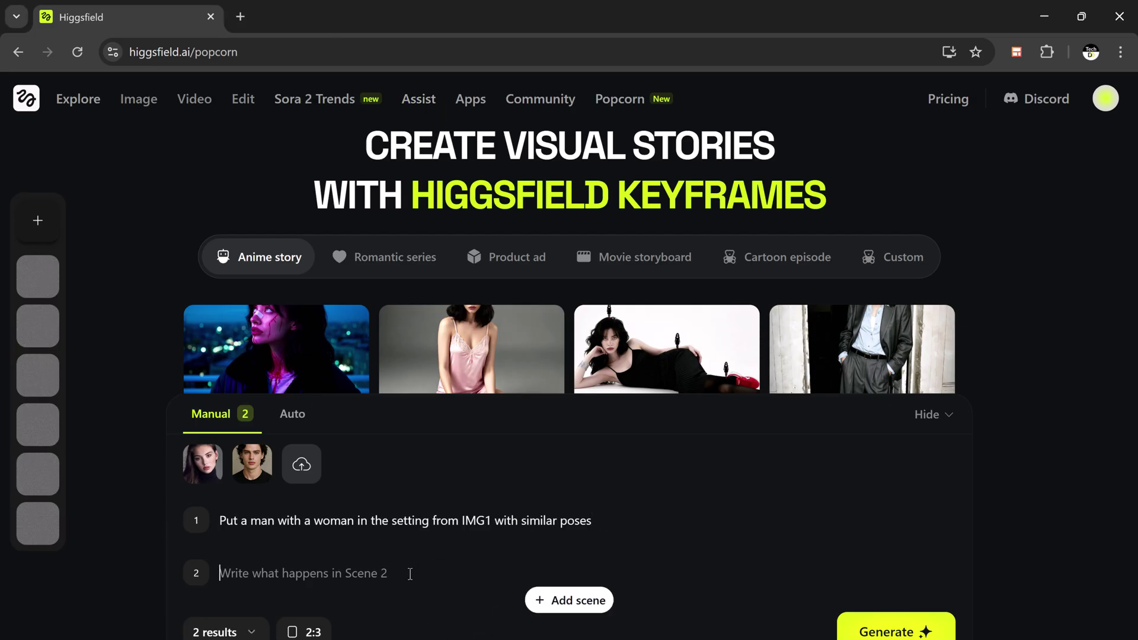
pyautogui.write('Put a man with a woman in the setting from IMG2 with similar poses')
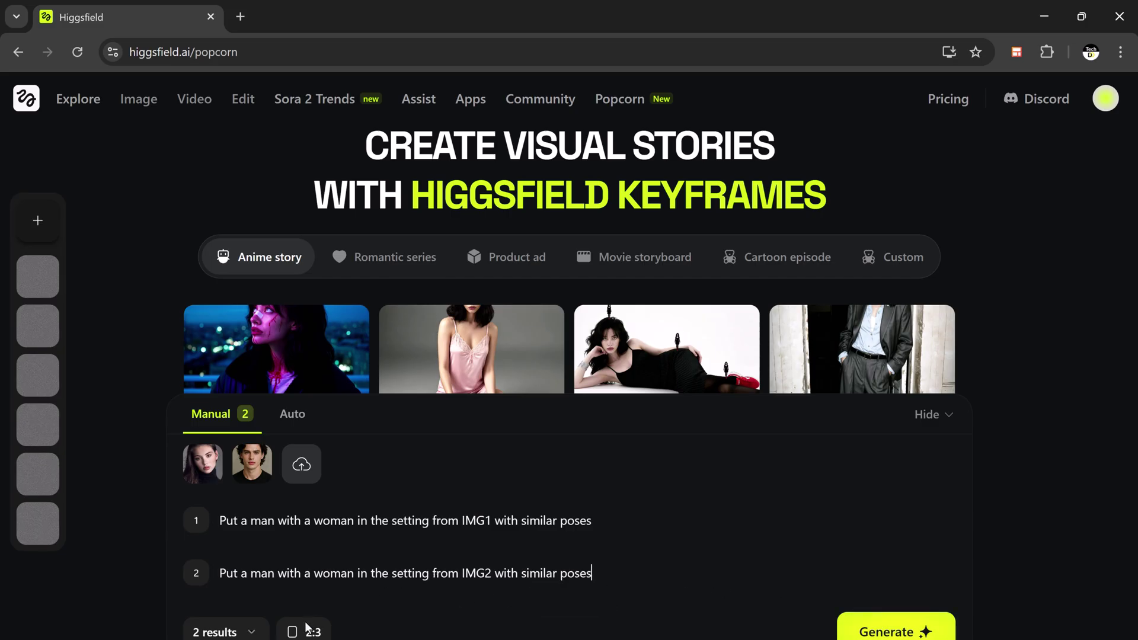
# Set the aspect ratio to 3:2 and generate the couple keyframes
pyautogui.click(256, 633)
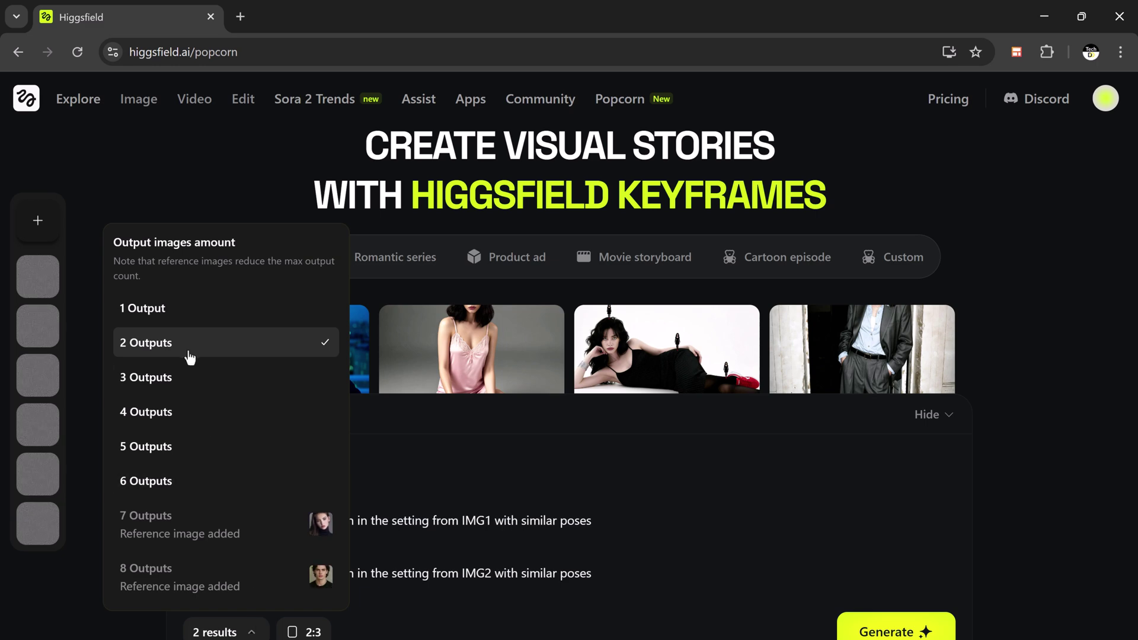
pyautogui.click(311, 632)
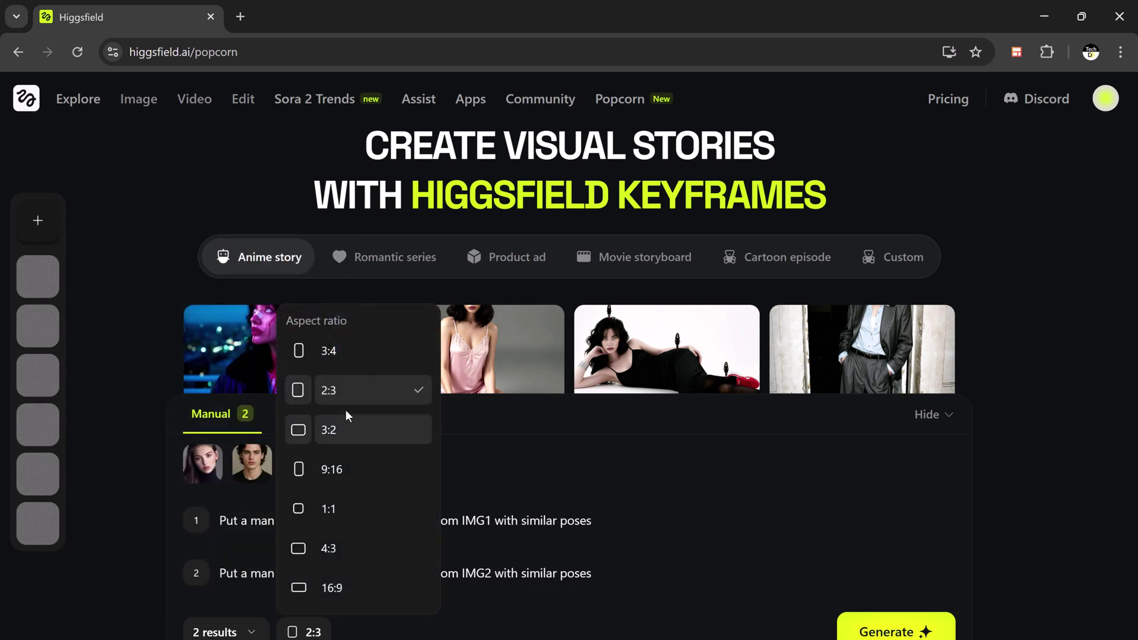
pyautogui.click(348, 432)
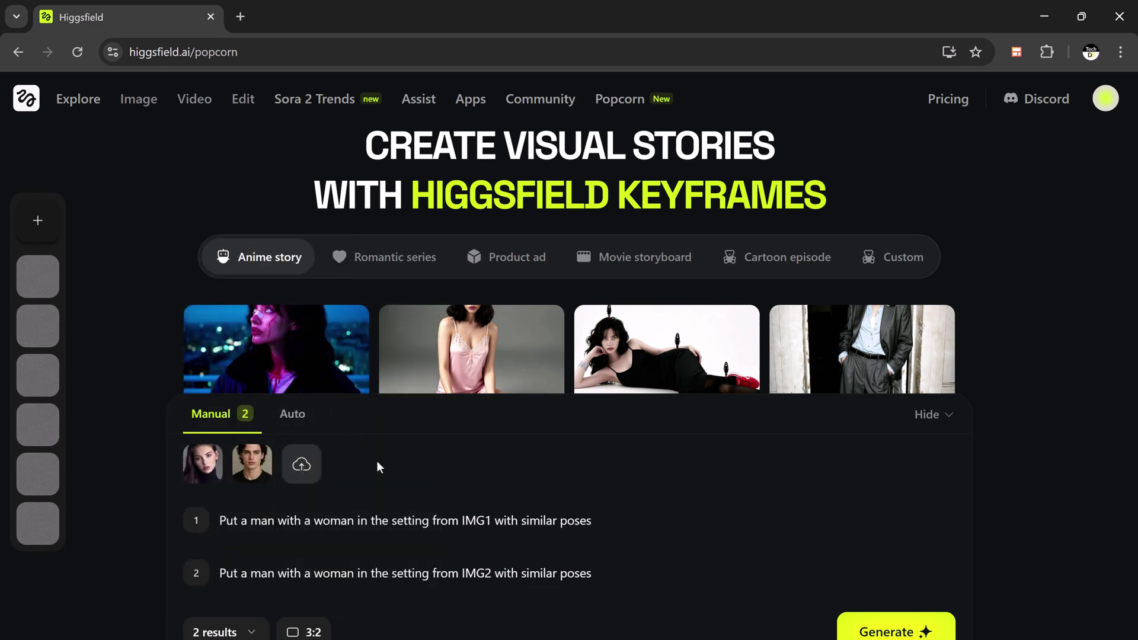
pyautogui.click(910, 631)
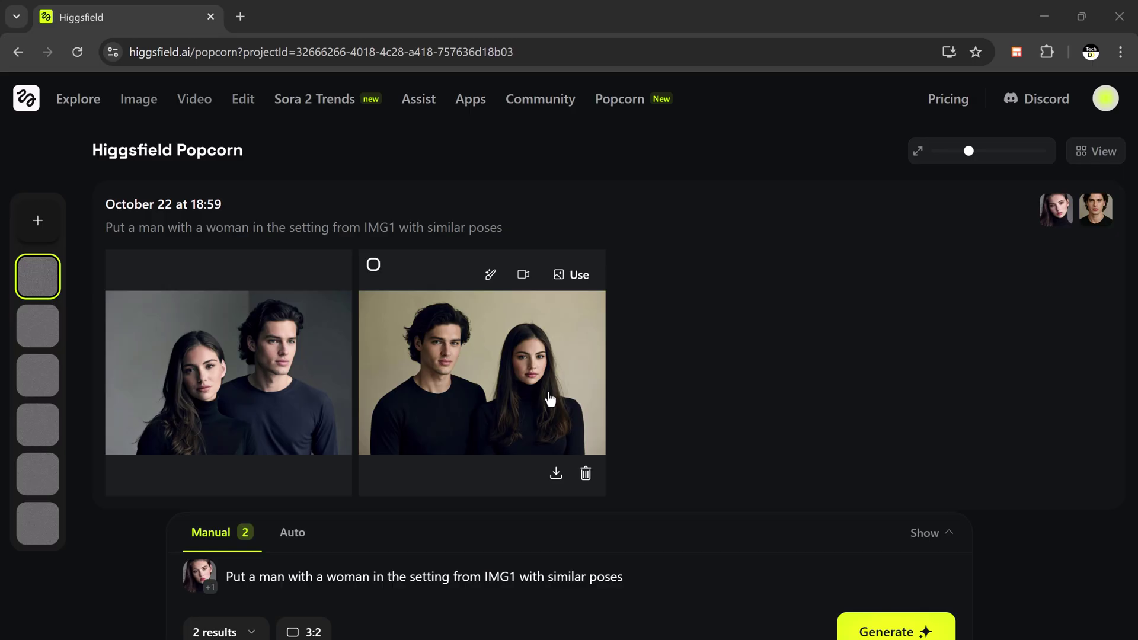
# View the second man-and-woman portrait full size, close it, and start a new Popcorn project
pyautogui.click(410, 395)
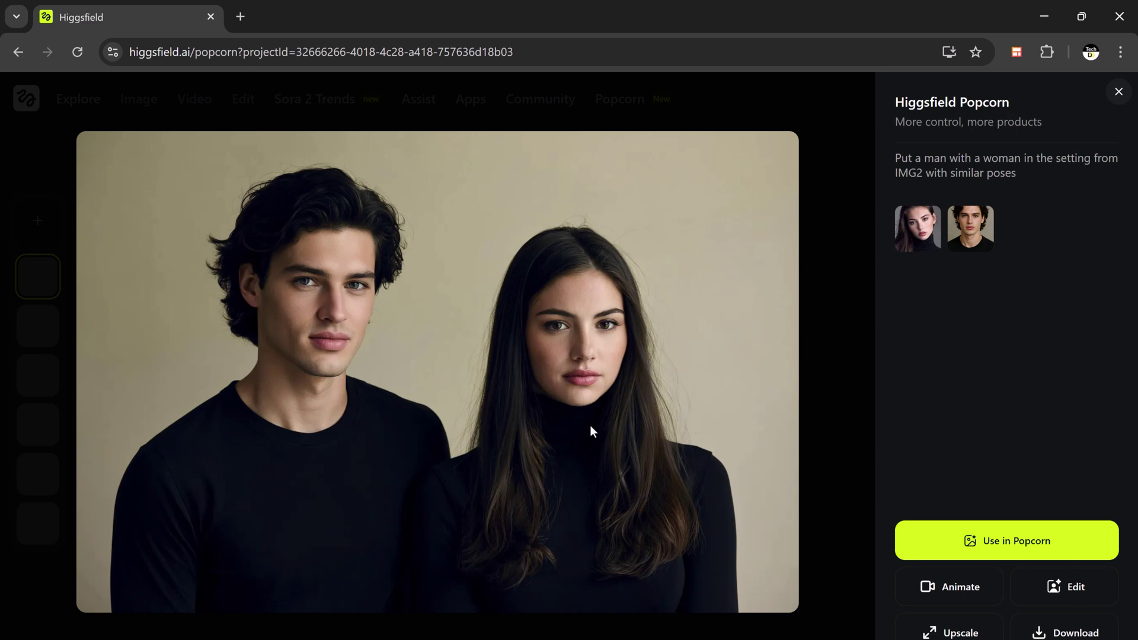
pyautogui.click(1118, 92)
pyautogui.moveTo(1120, 102)
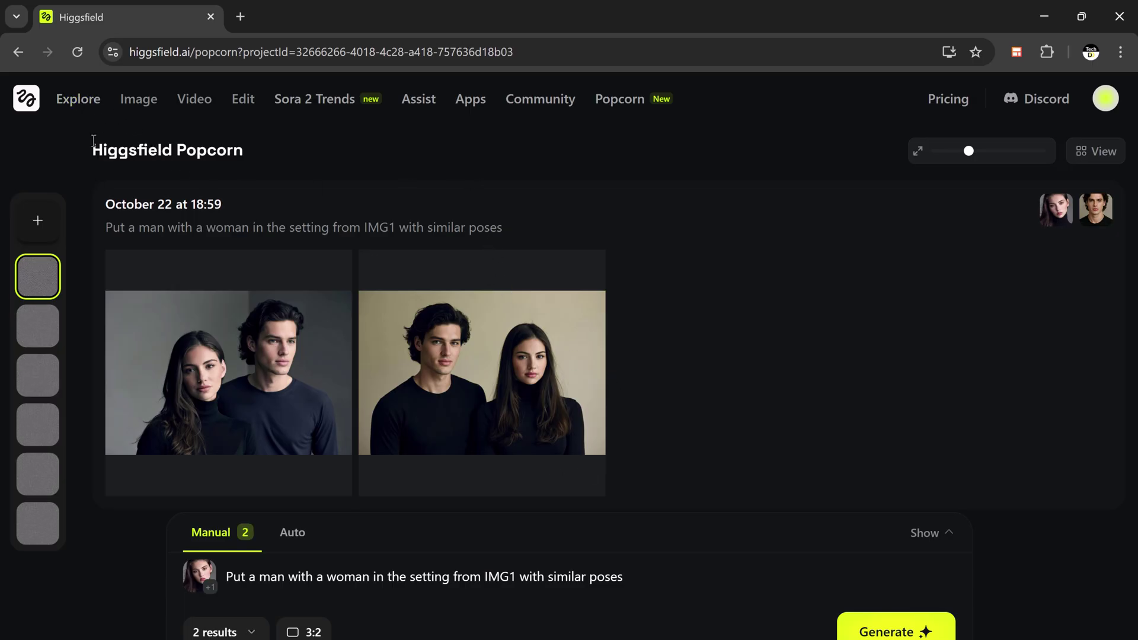
pyautogui.click(39, 220)
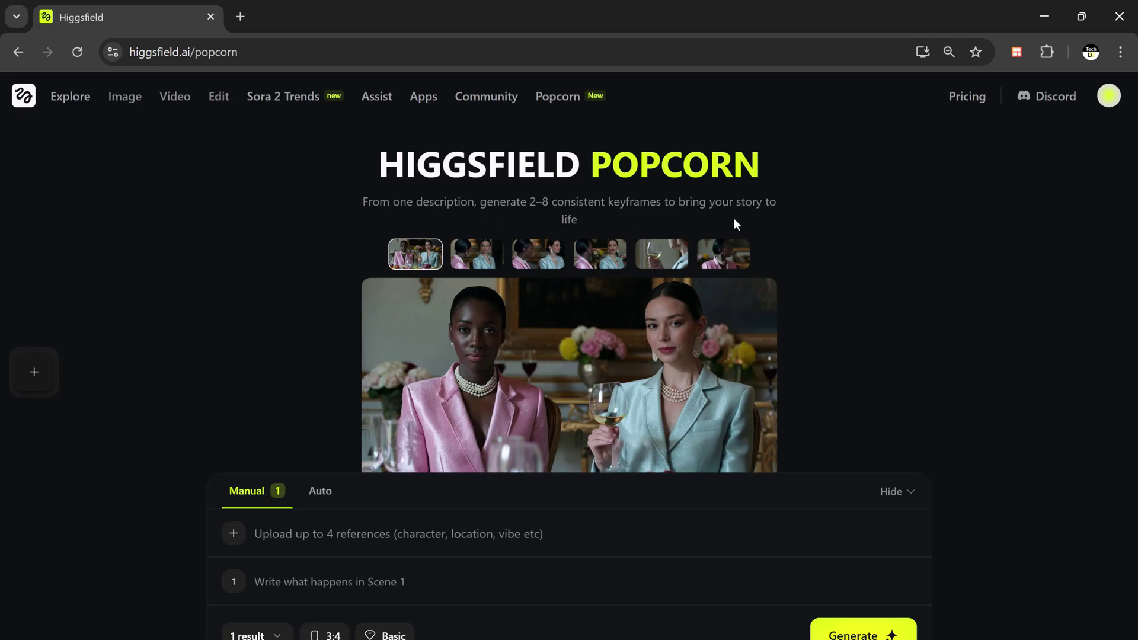
# Preview each two-women-at-dinner sample keyframe in turn, returning to the first
pyautogui.click(492, 264)
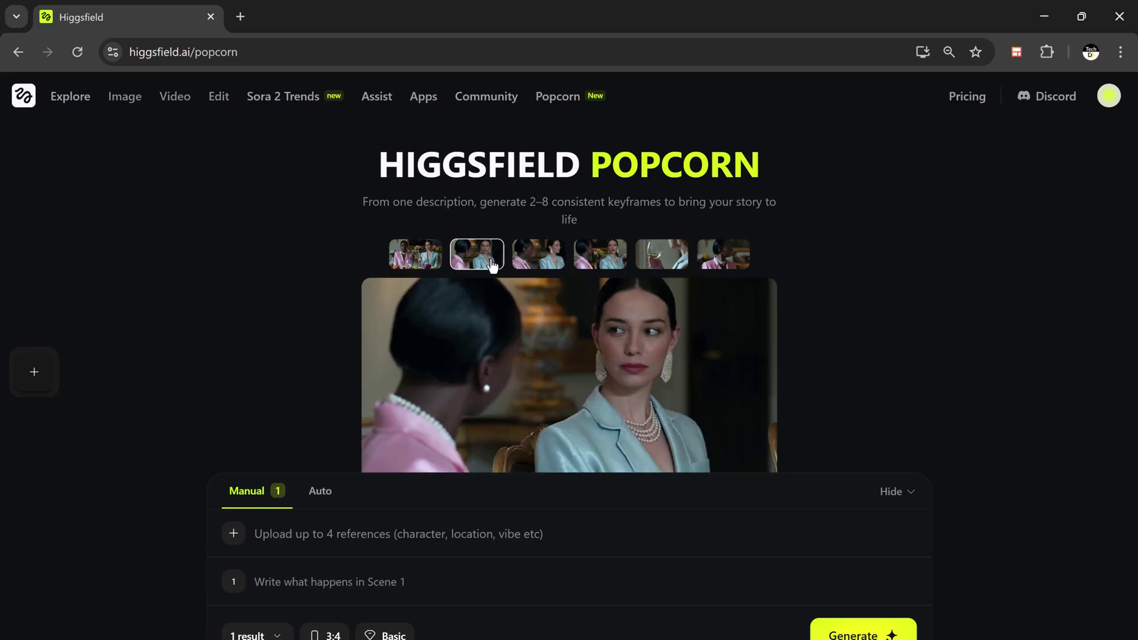
pyautogui.click(529, 261)
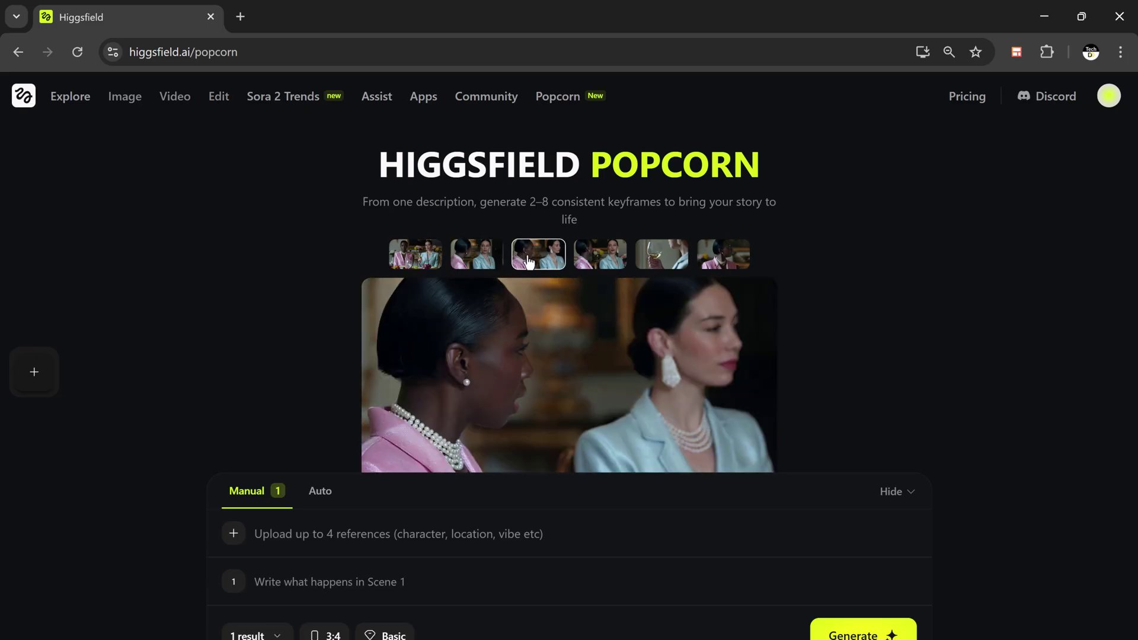
pyautogui.click(589, 258)
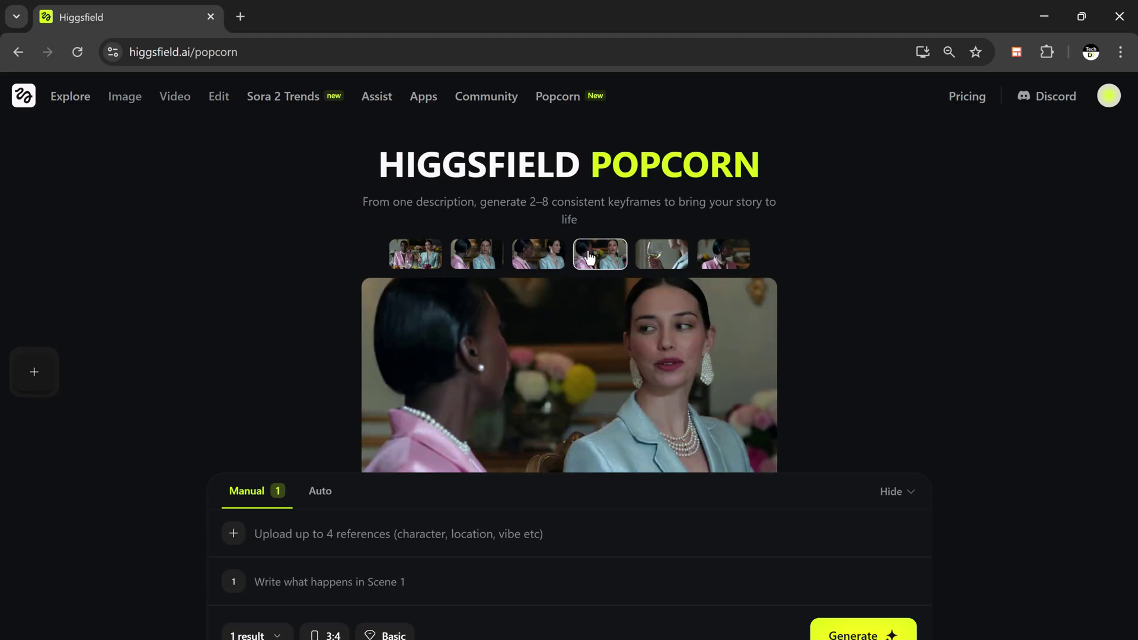
pyautogui.click(660, 259)
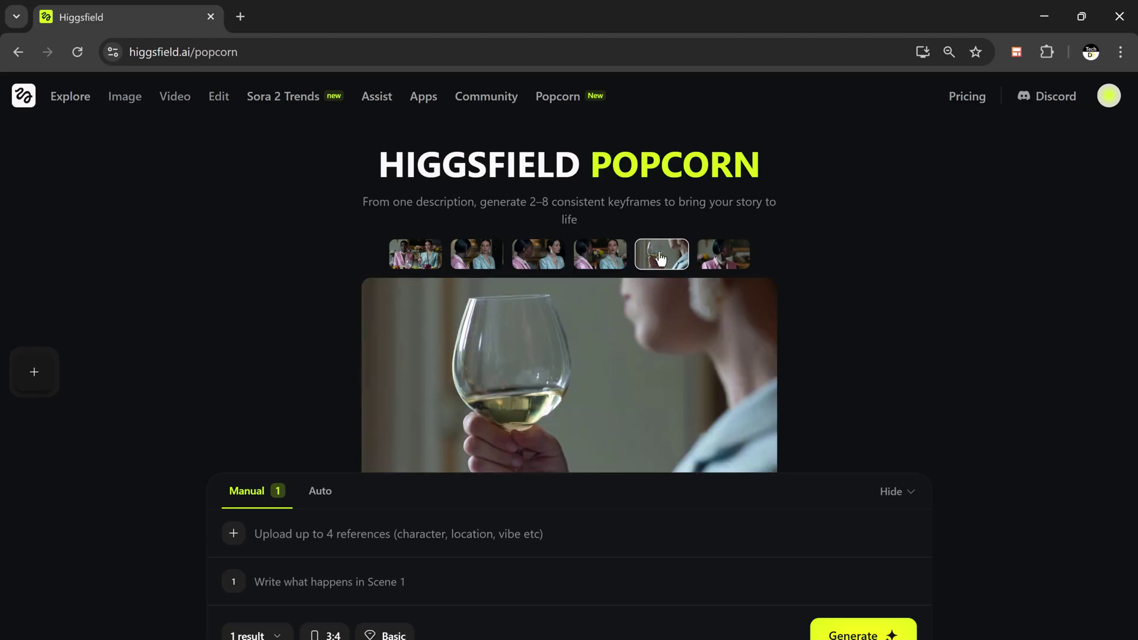
pyautogui.click(711, 259)
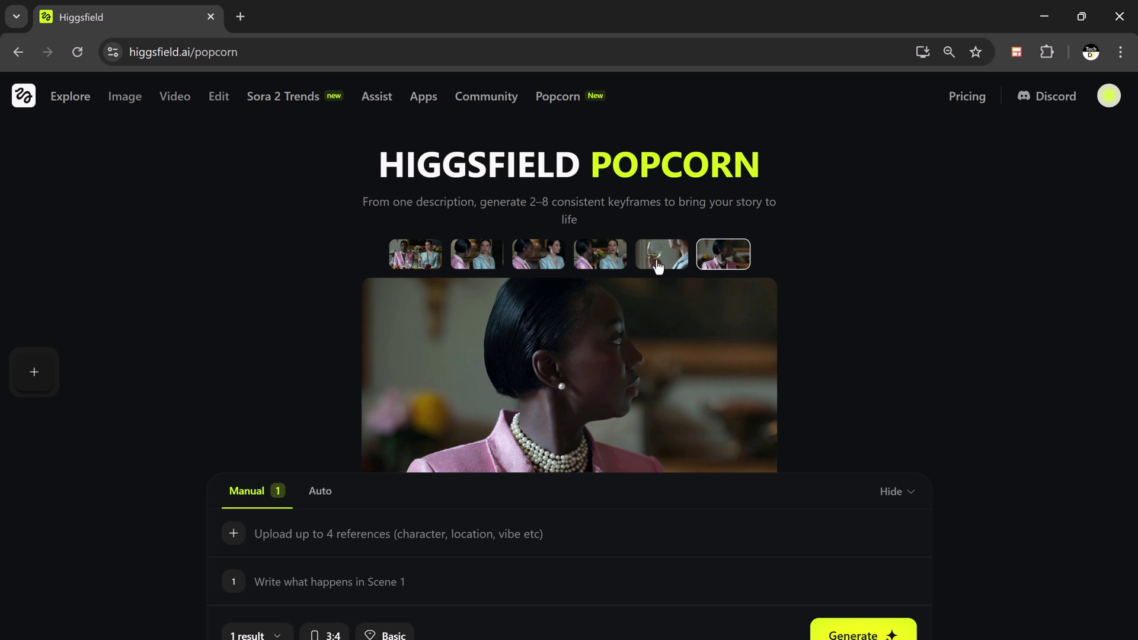
pyautogui.click(421, 260)
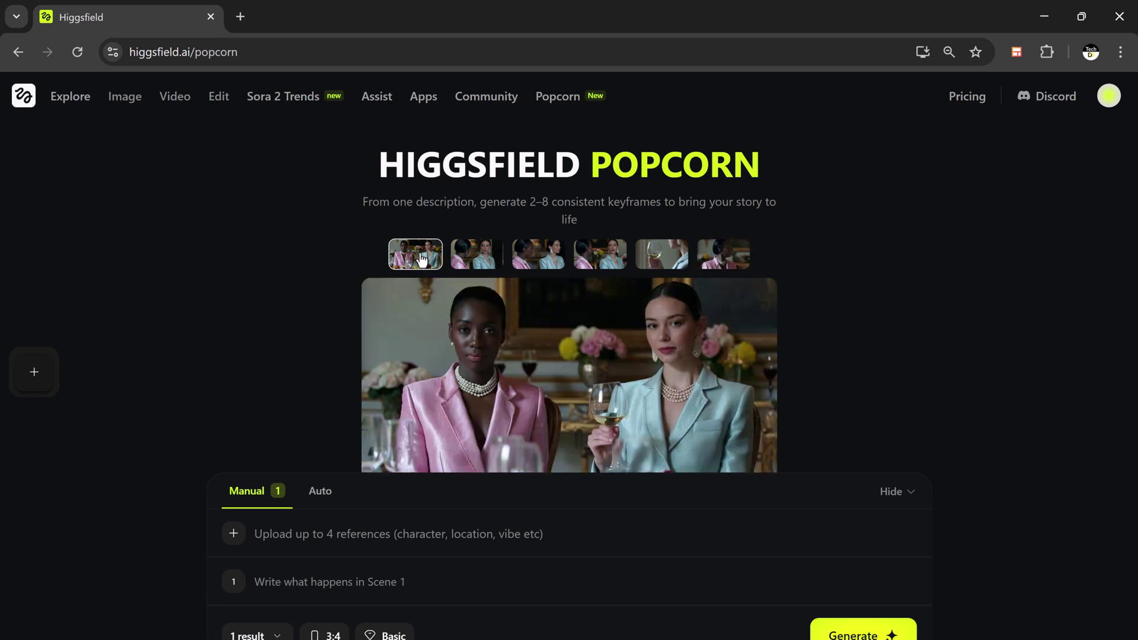